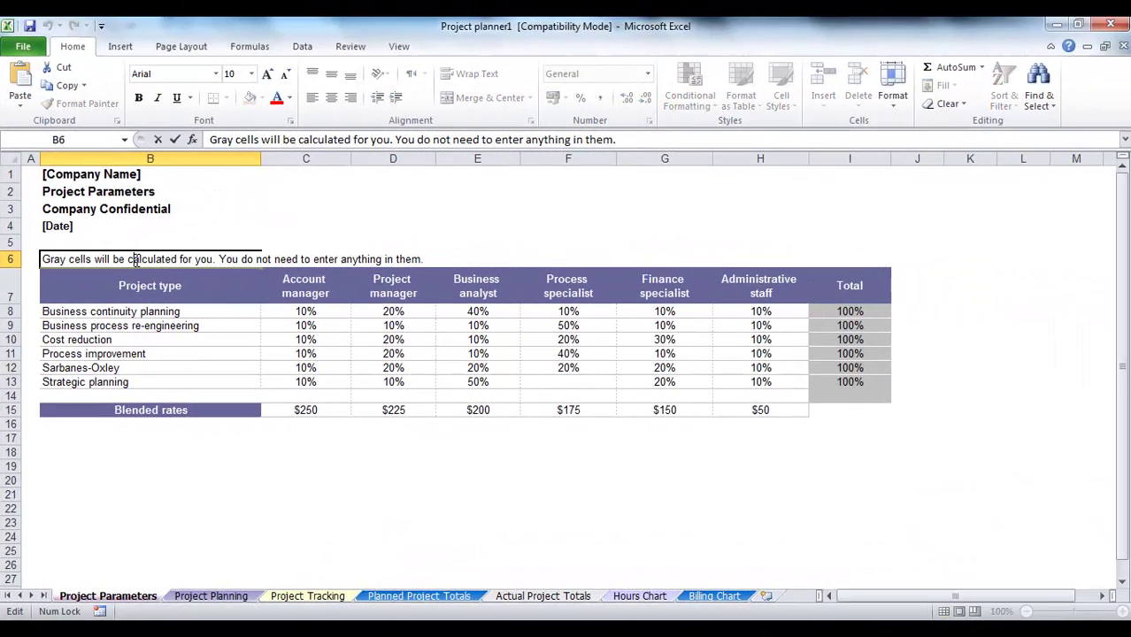
Select the gray-cells note text and widen column B to fit it.
double_click(81, 260)
double_click(81, 260)
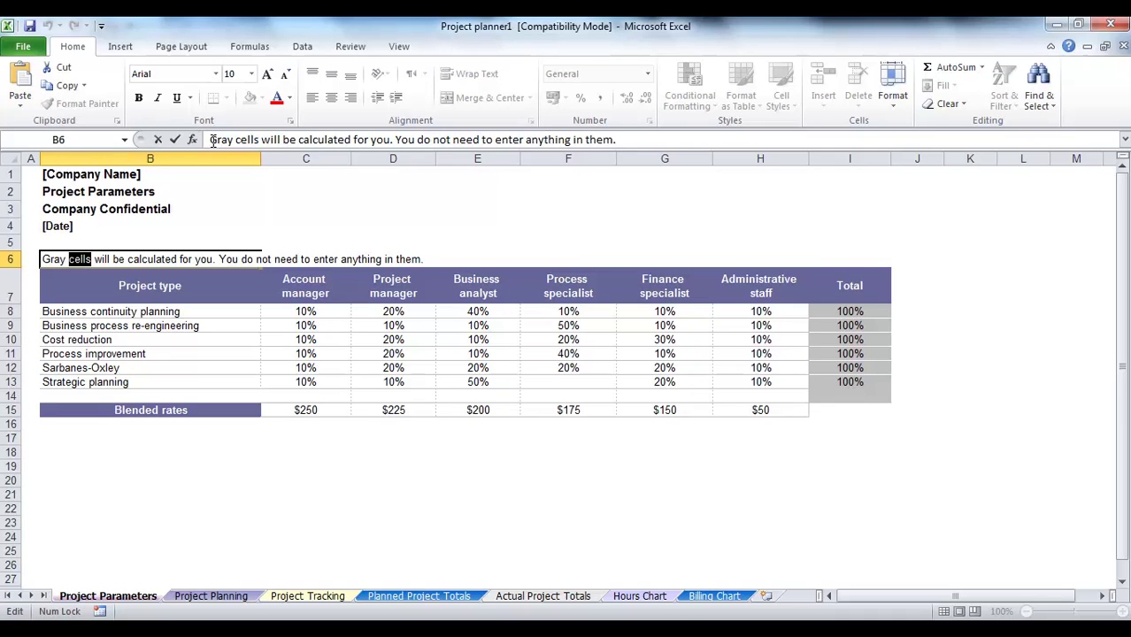
left_click_drag(211, 141, 630, 139)
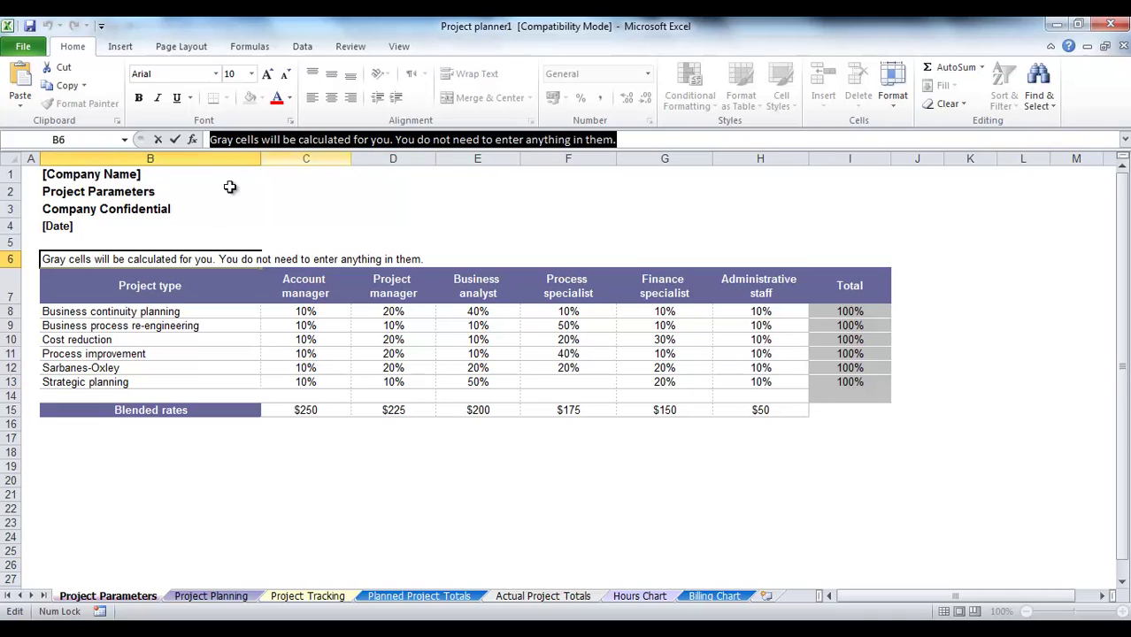
left_click(263, 158)
mouse_move(261, 157)
left_mouse_down()
mouse_move(439, 158)
mouse_move(311, 172)
mouse_move(253, 160)
left_mouse_up()
left_click(309, 206)
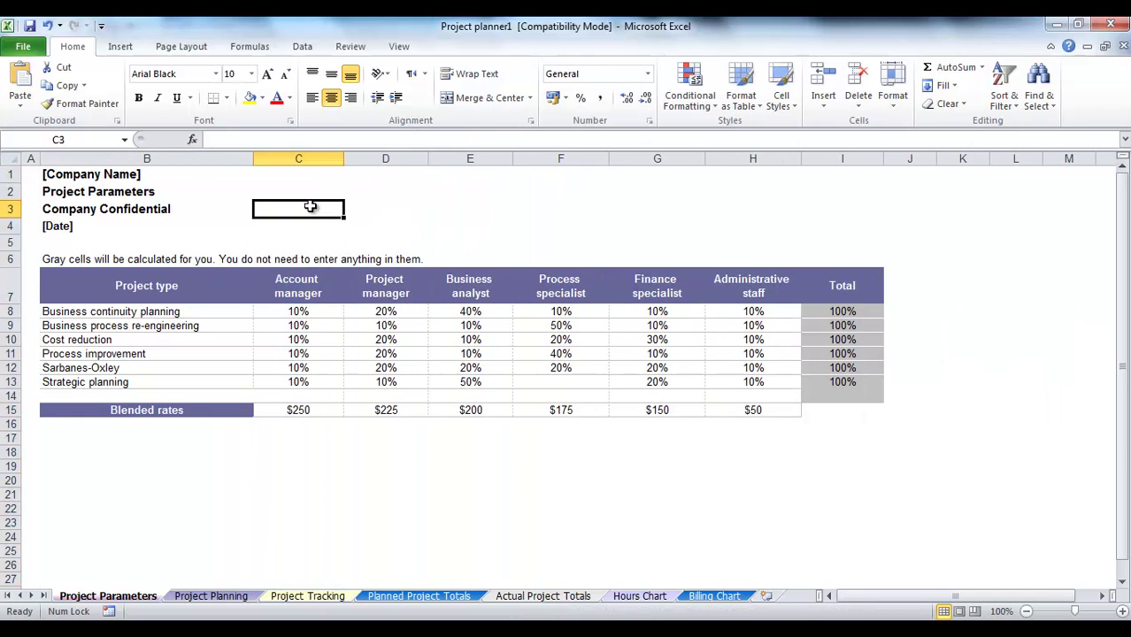
Select B6:I6 and merge and centre the note across the table.
left_click(134, 261)
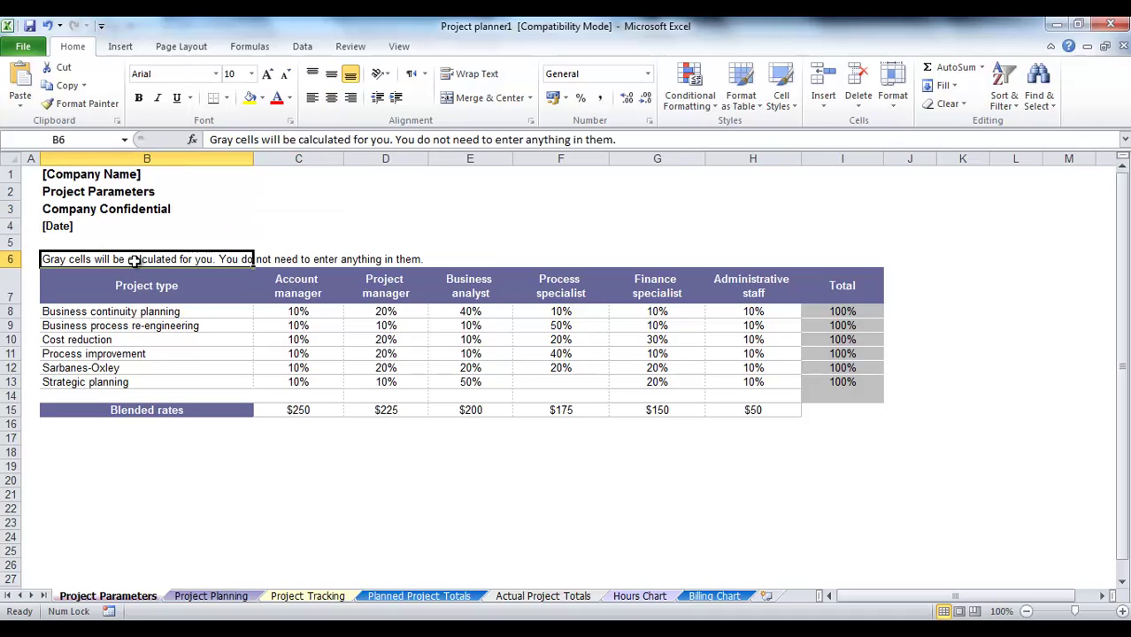
left_click(295, 262)
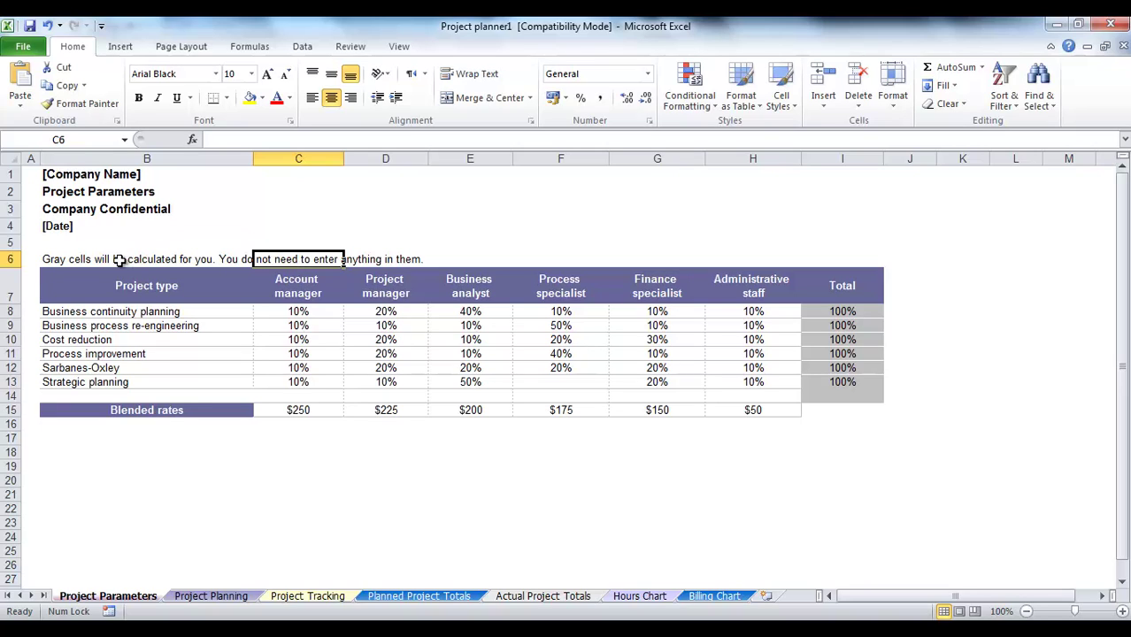
left_click_drag(120, 260, 828, 260)
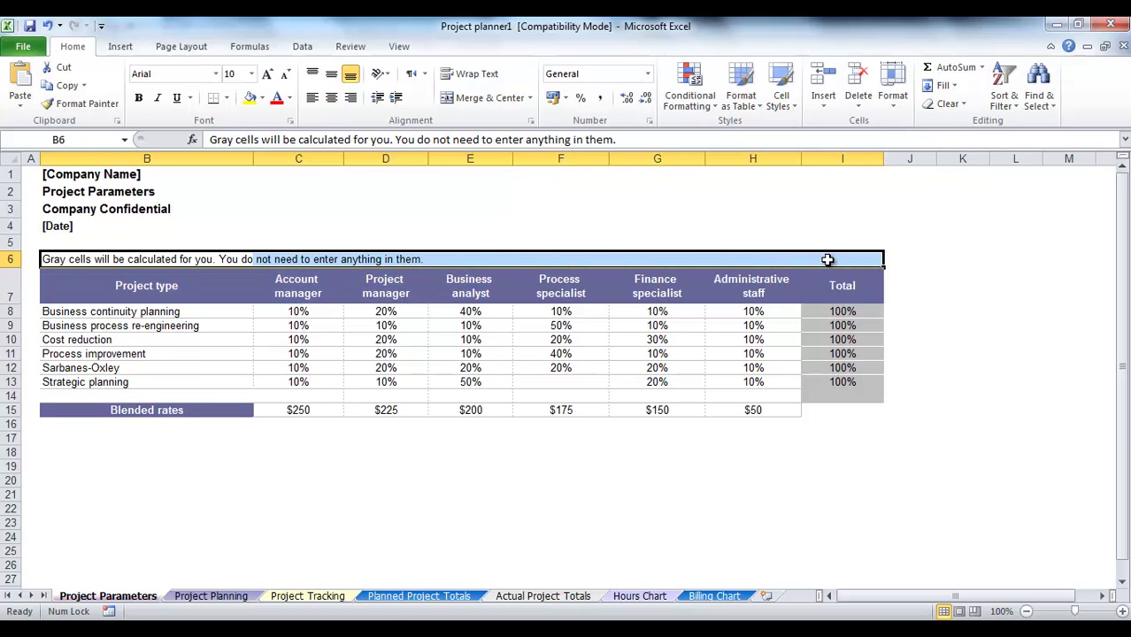
left_click(487, 98)
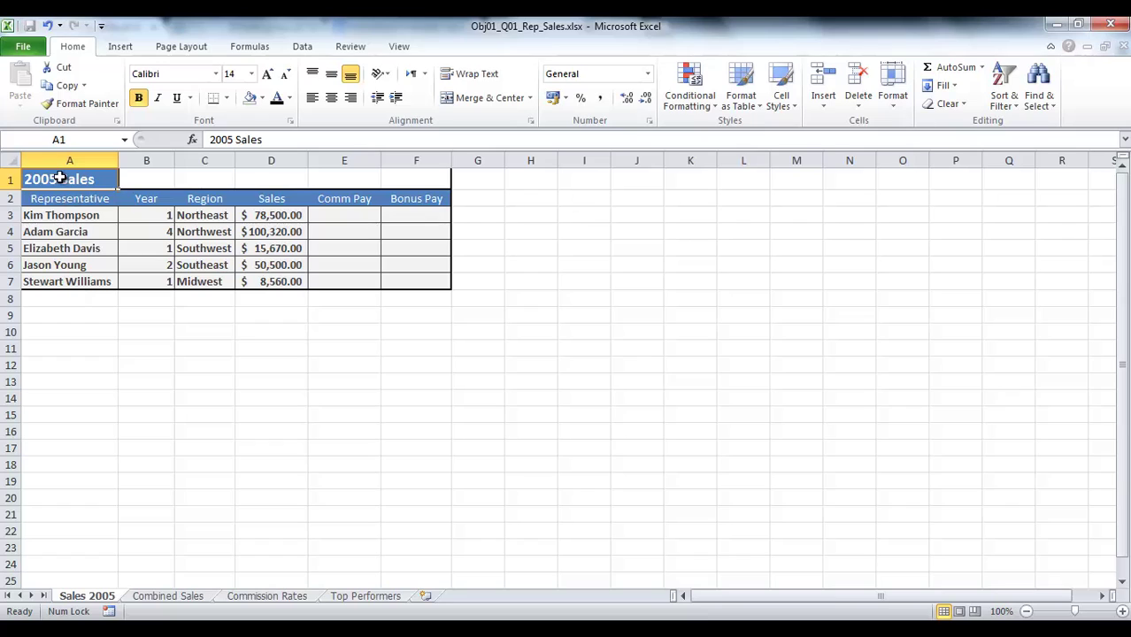
Merge and centre the 2005 Sales title across A1:F1.
left_click_drag(59, 178, 426, 176)
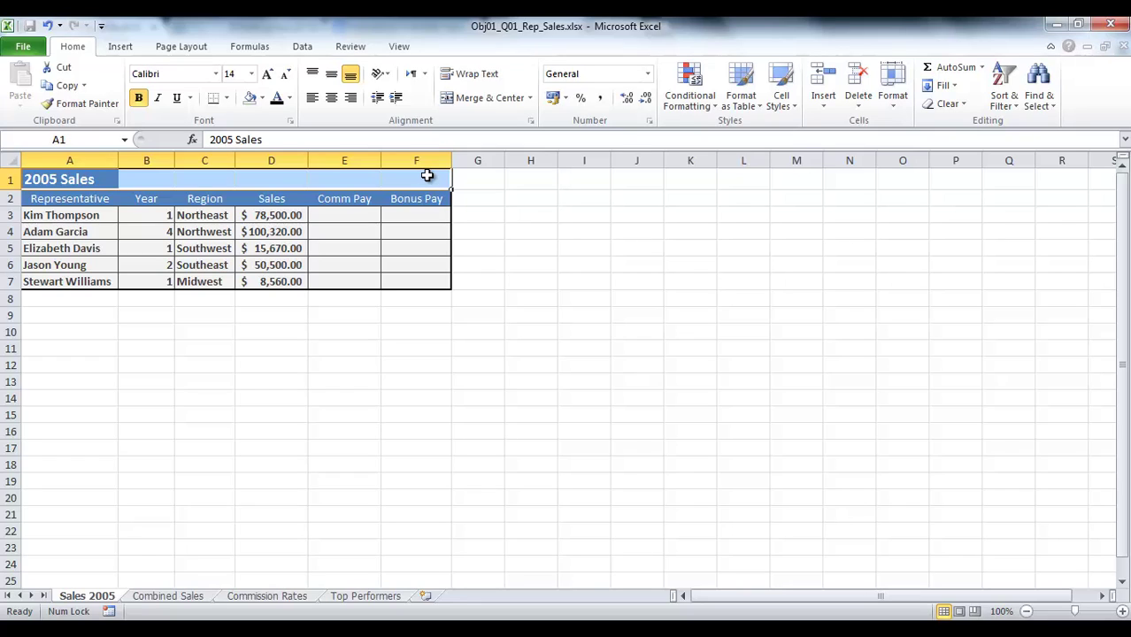
left_click(426, 175, "shift")
left_click(487, 99)
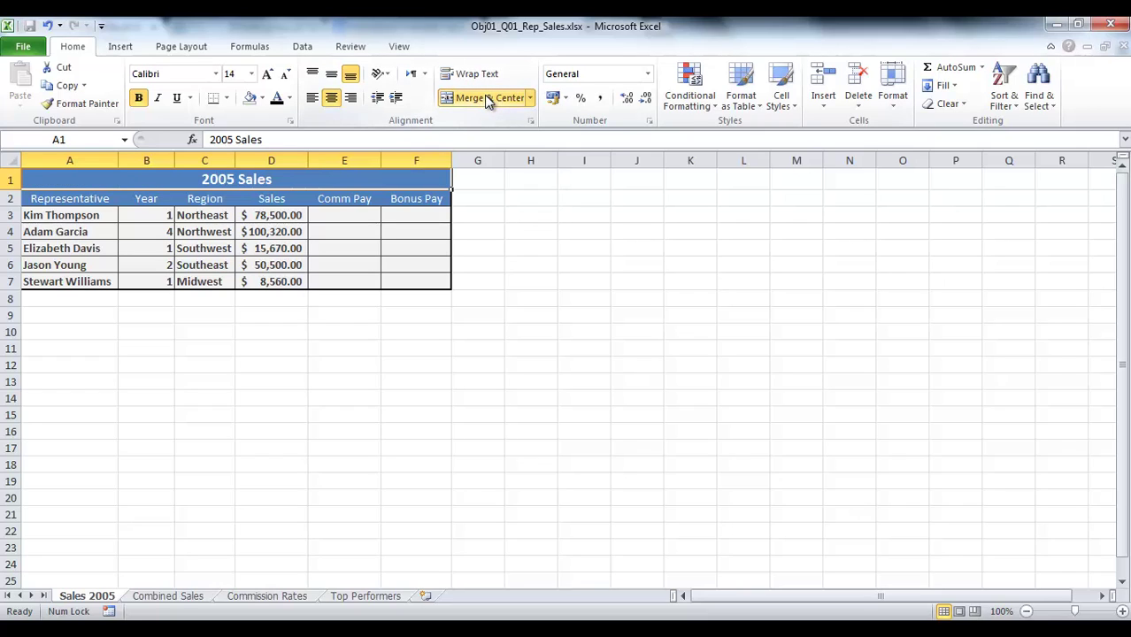
Unmerge the 2005 Sales title cells with Unmerge Cells.
left_click(531, 98)
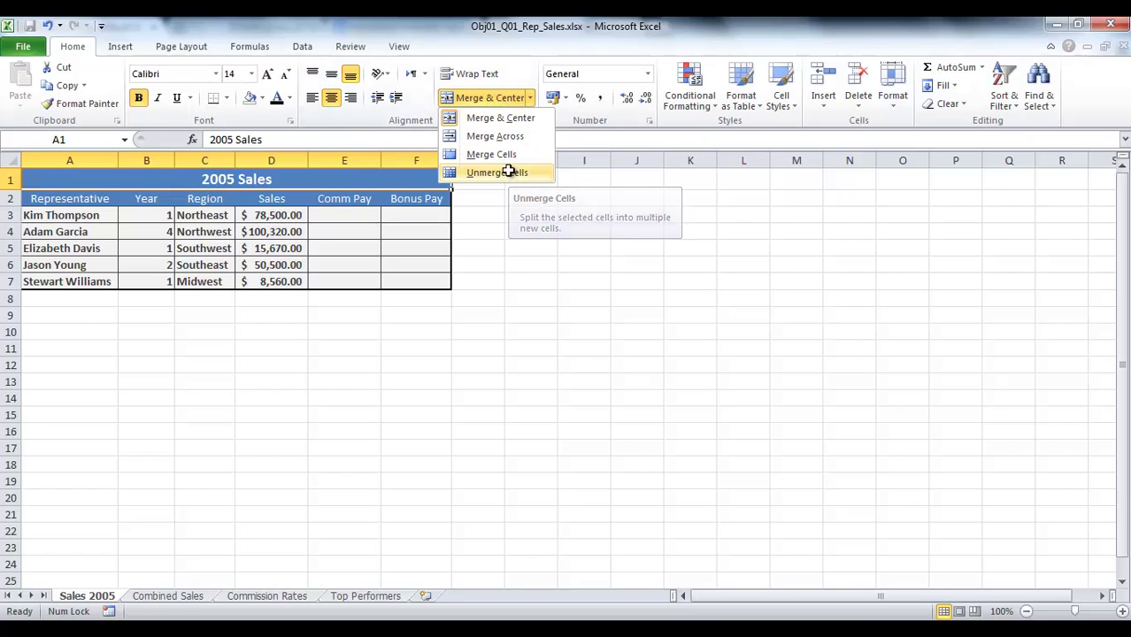
left_click(509, 174)
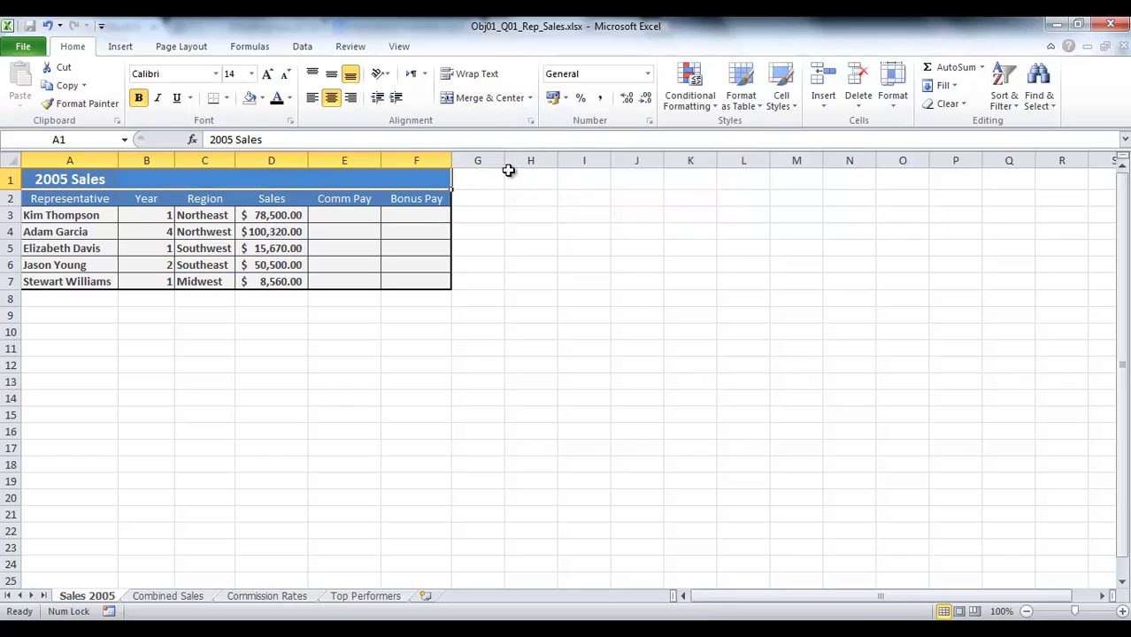
left_click(510, 174)
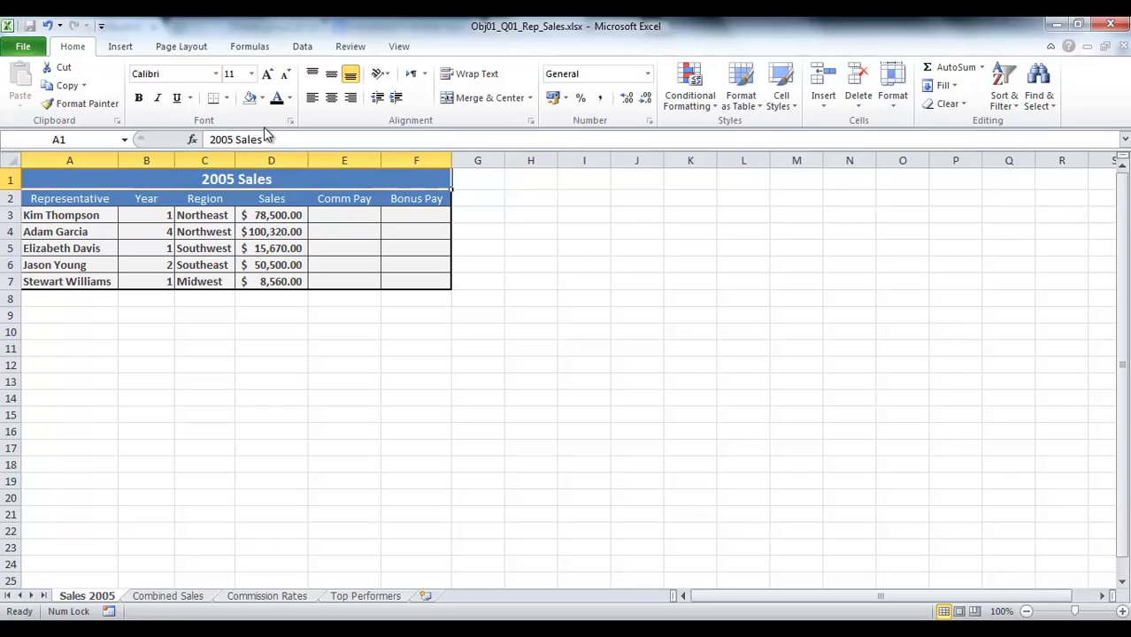
Toggle Merge & Center repeatedly on the title, ending with it merged and centred.
left_click(495, 98)
left_click(495, 97)
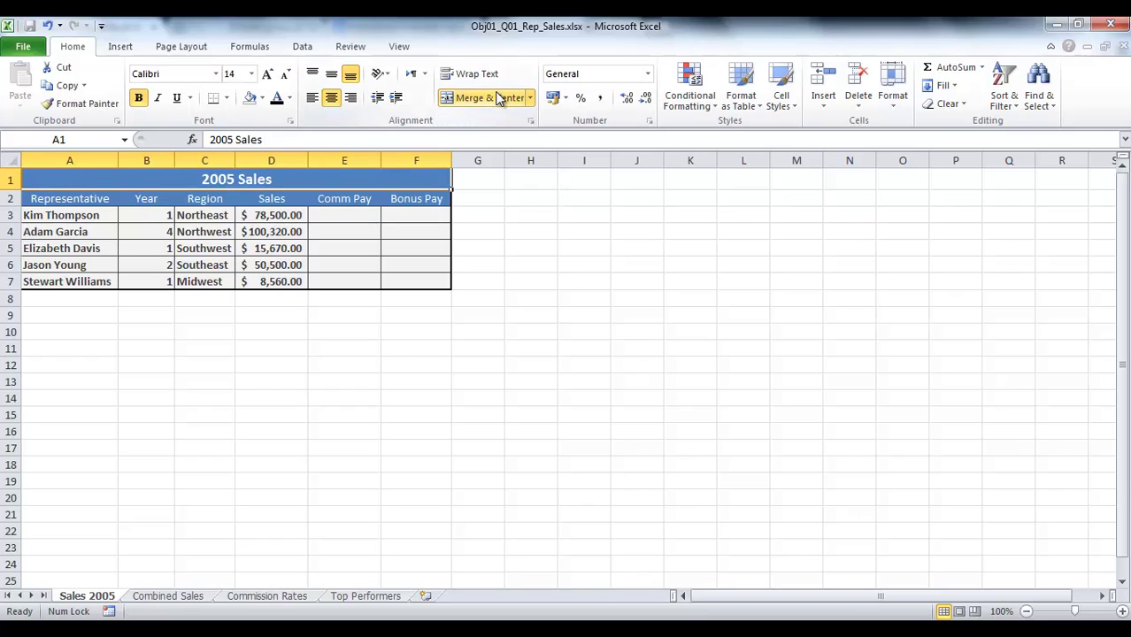
left_click(495, 98)
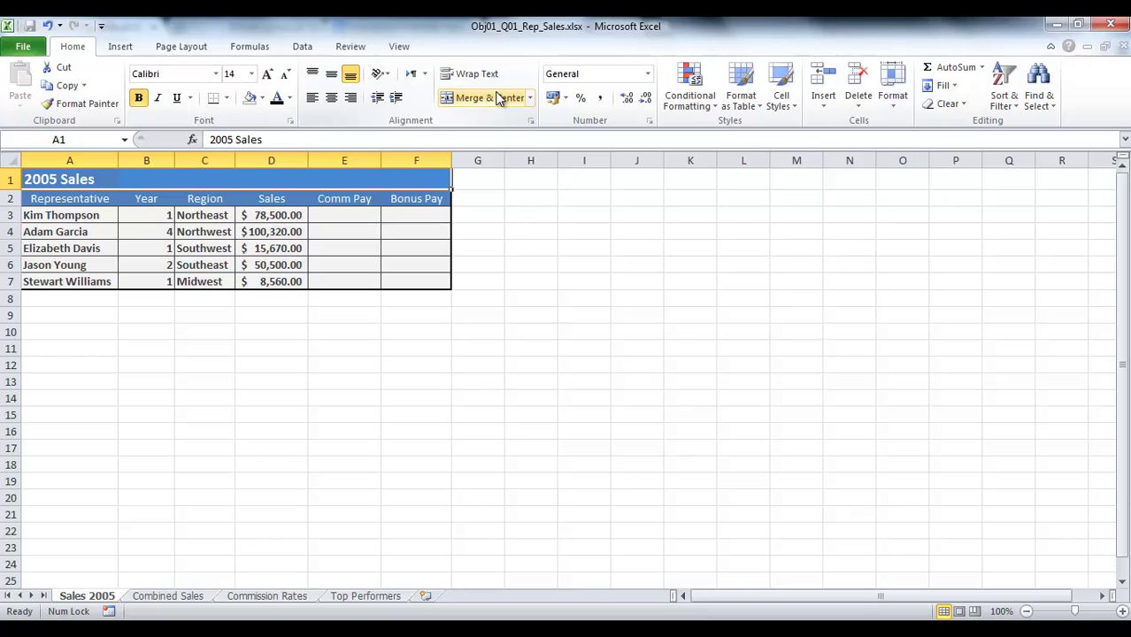
left_click(495, 98)
left_click(496, 97)
left_click(496, 98)
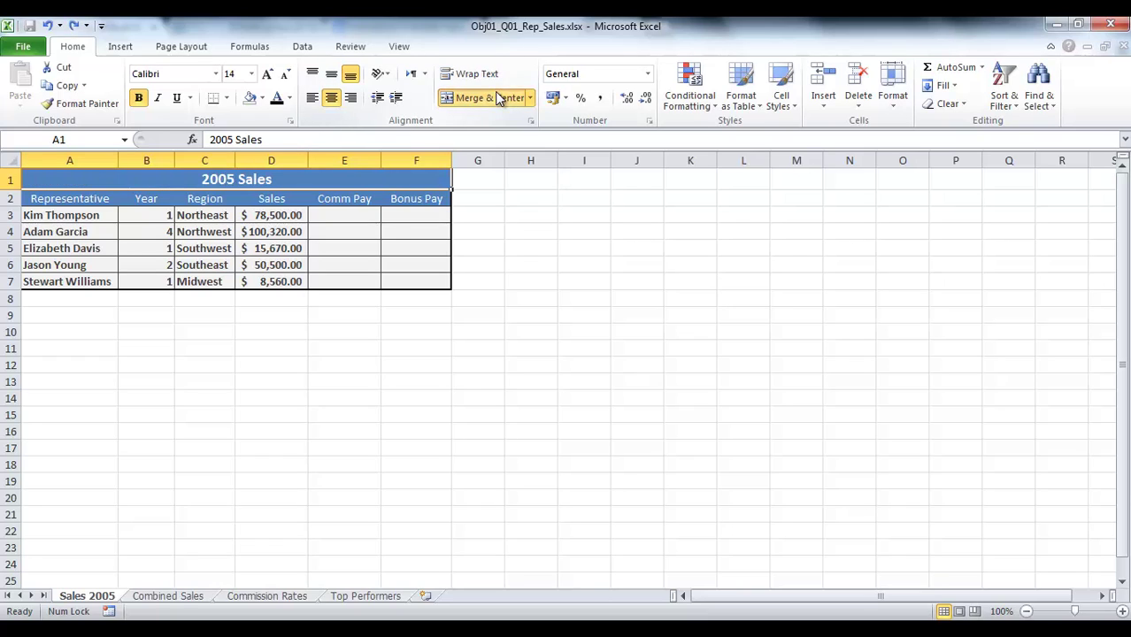
left_click(496, 97)
left_click(495, 98)
left_click(496, 98)
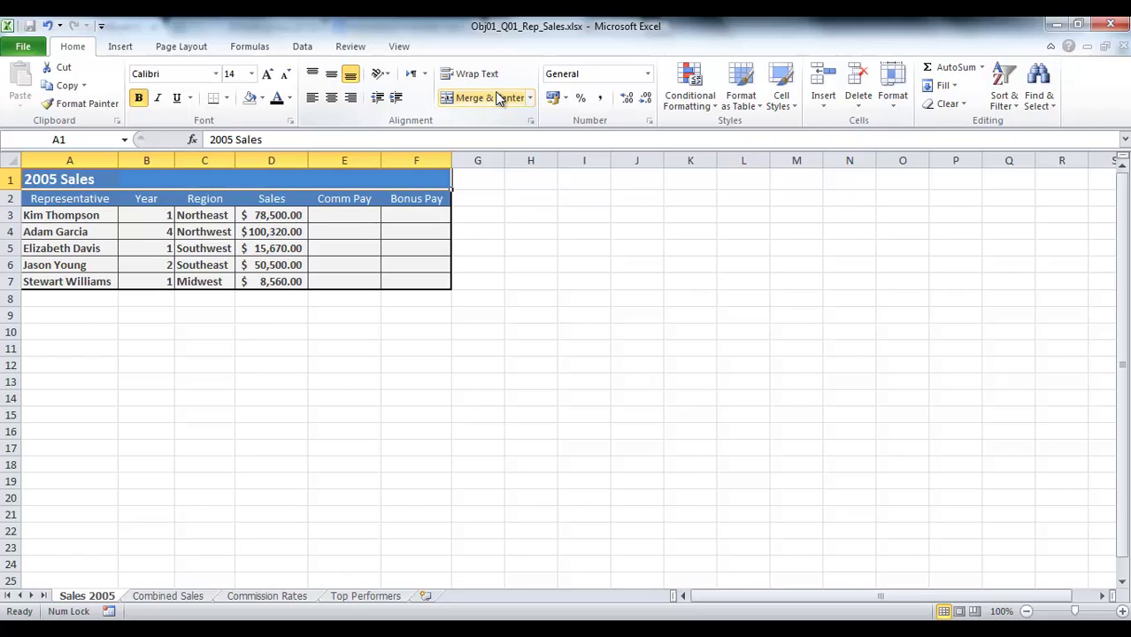
left_click(496, 97)
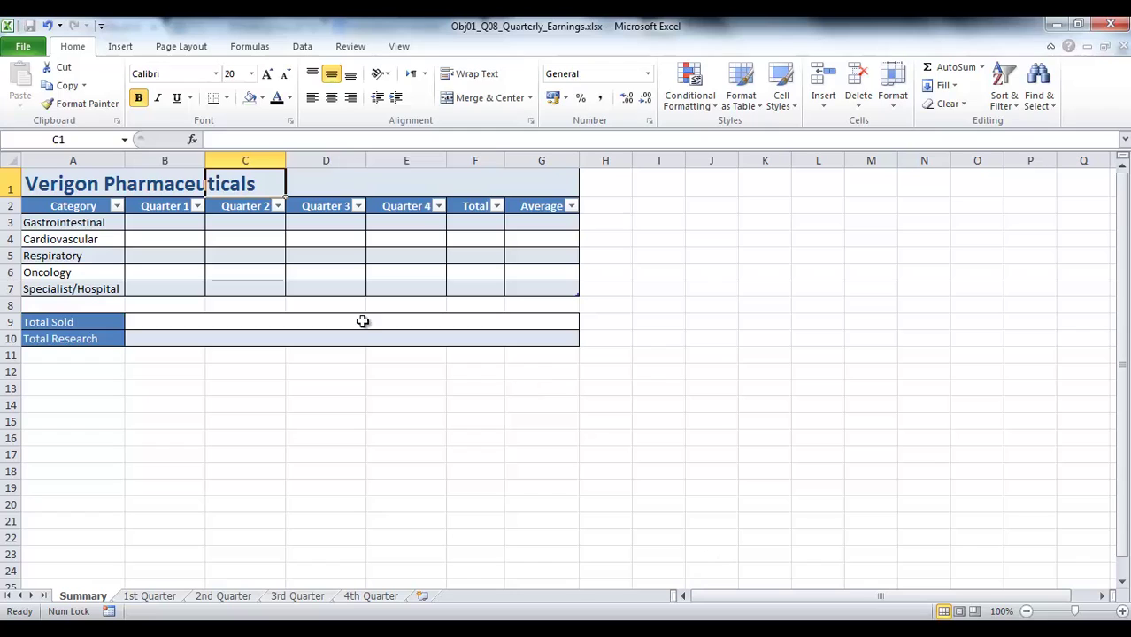
Merge the Verigon Pharmaceuticals title across A1:G1 with Merge cells in Format Cells Alignment.
left_click(338, 316)
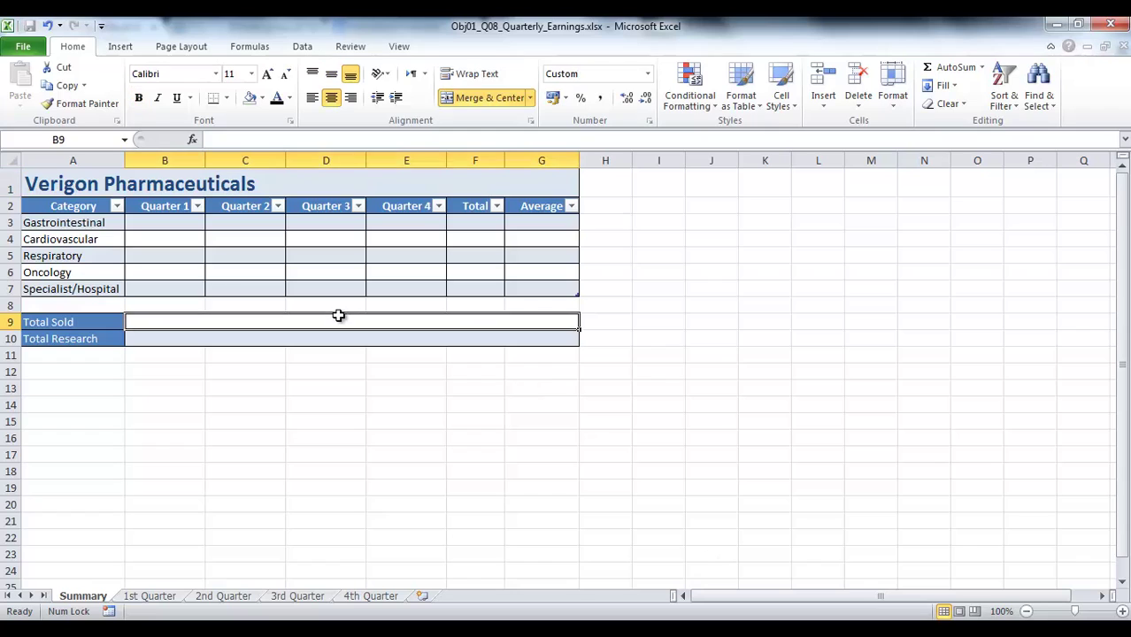
left_click_drag(69, 184, 563, 184)
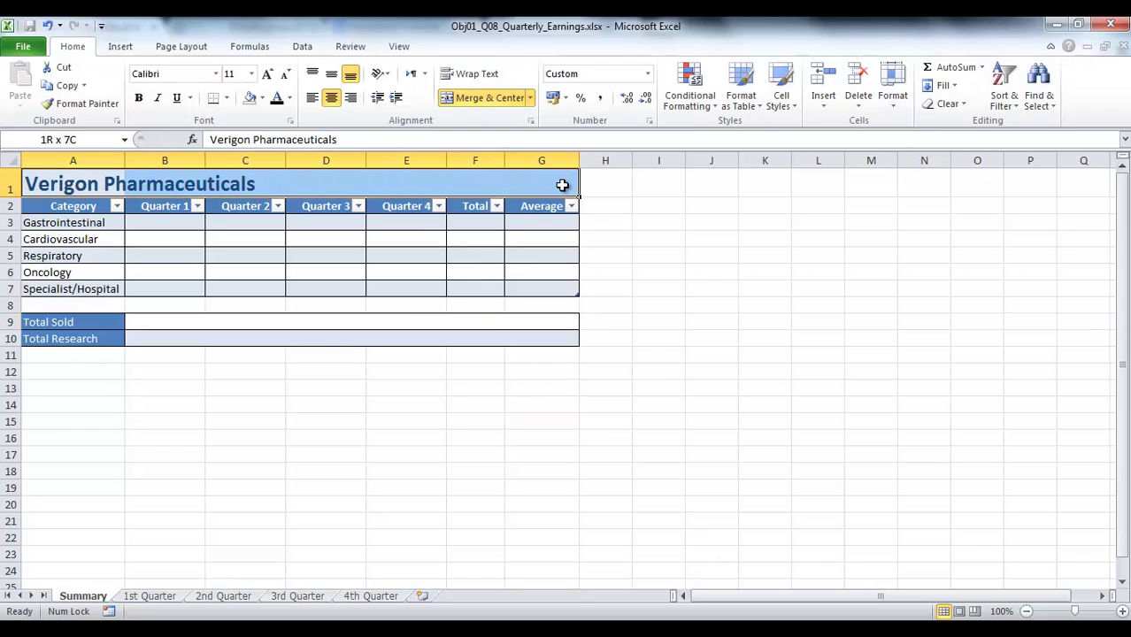
left_click(531, 122)
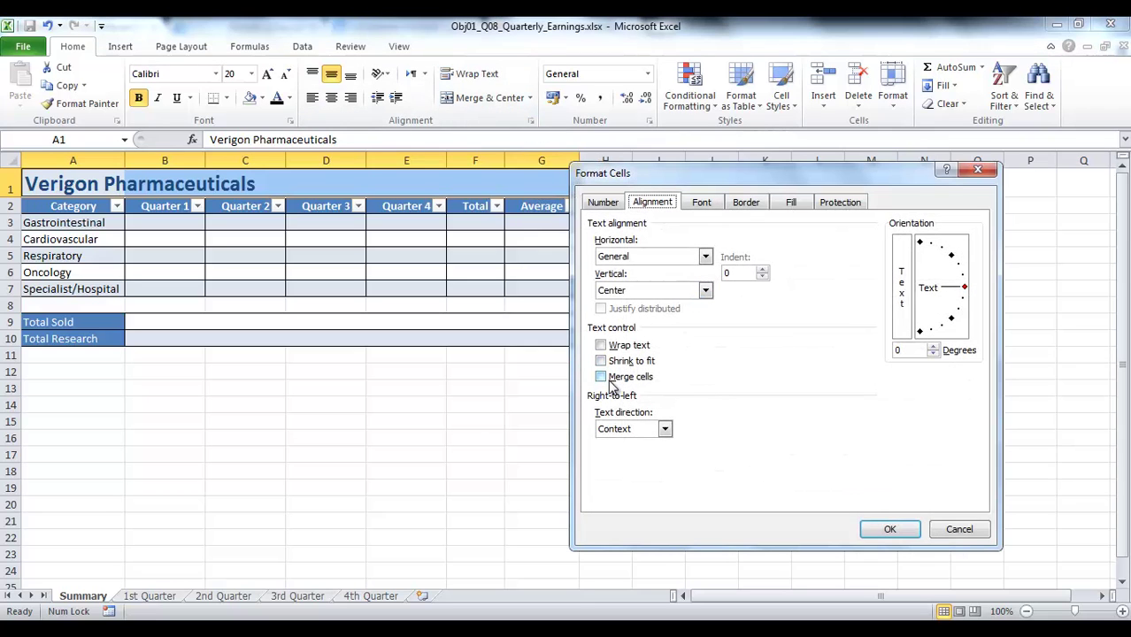
left_click(608, 380)
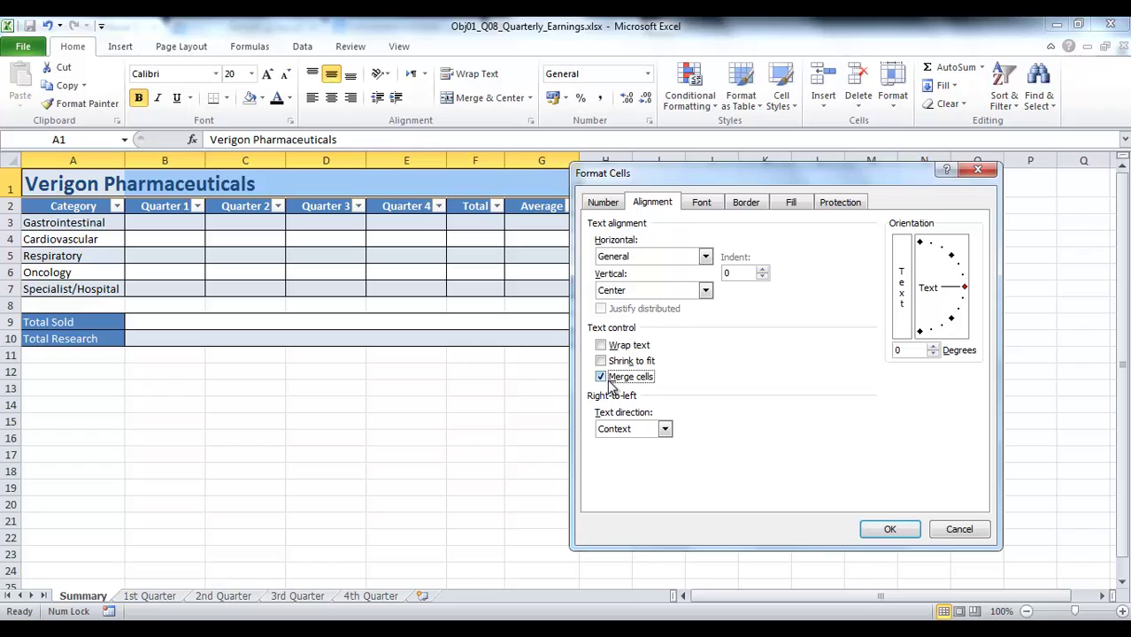
left_click(878, 527)
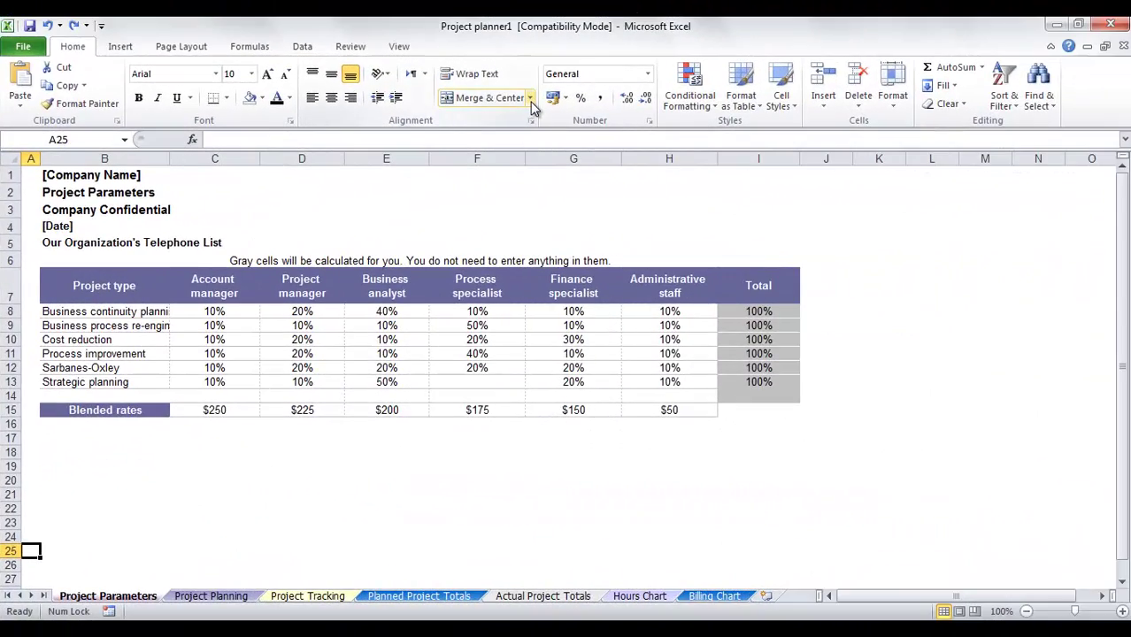
Apply Merge Across to title rows B1:I5 and centre the five titles.
left_click(530, 104)
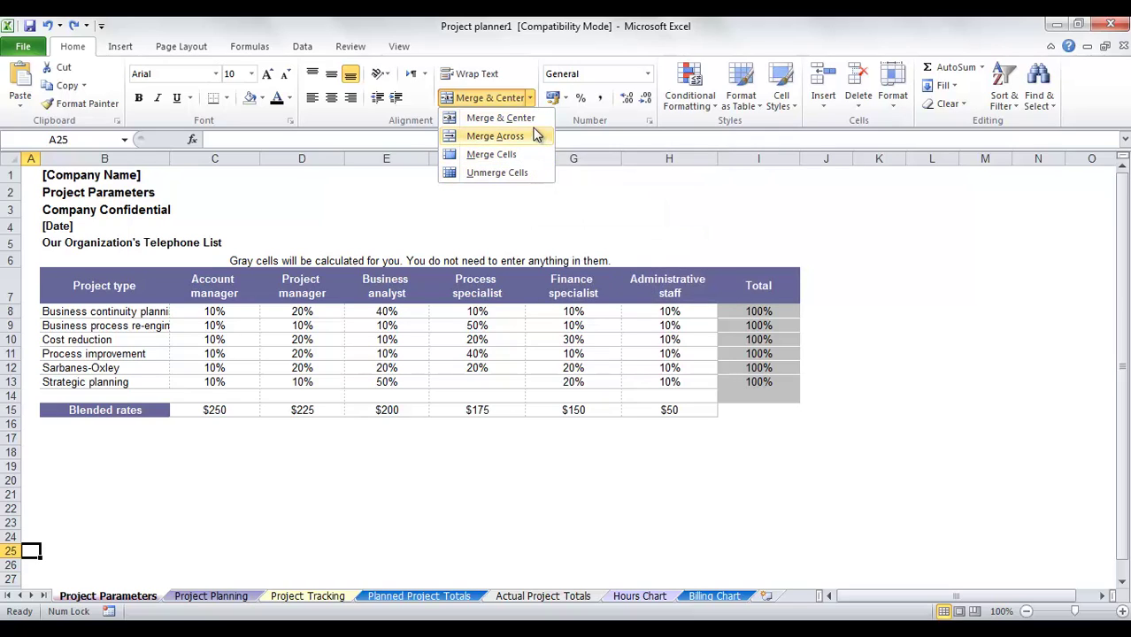
left_click(530, 98)
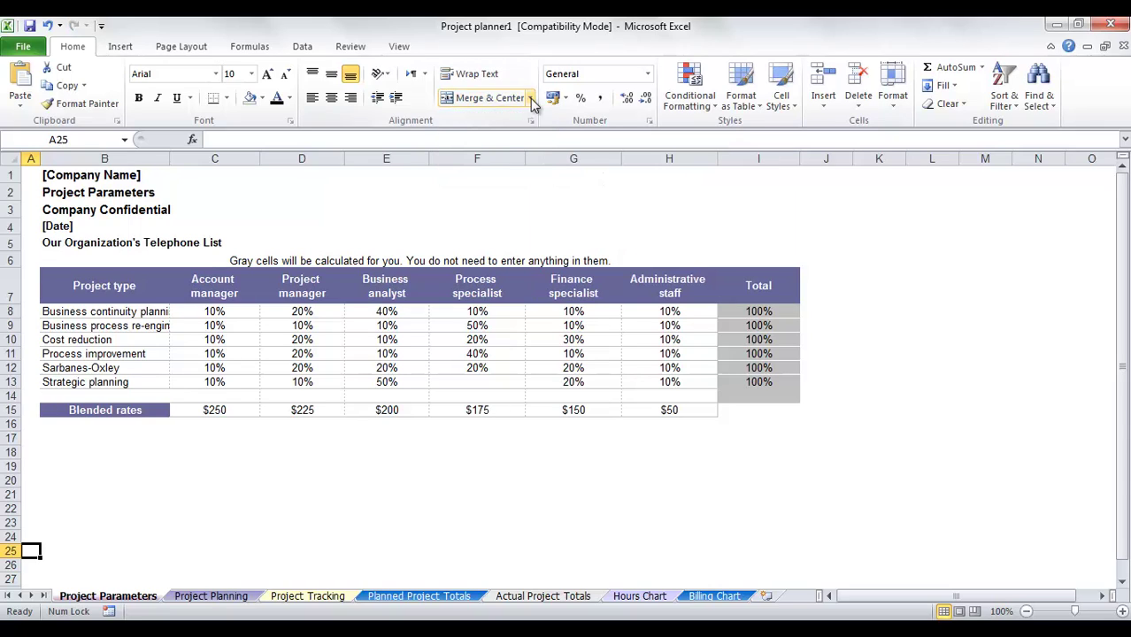
left_click(530, 98)
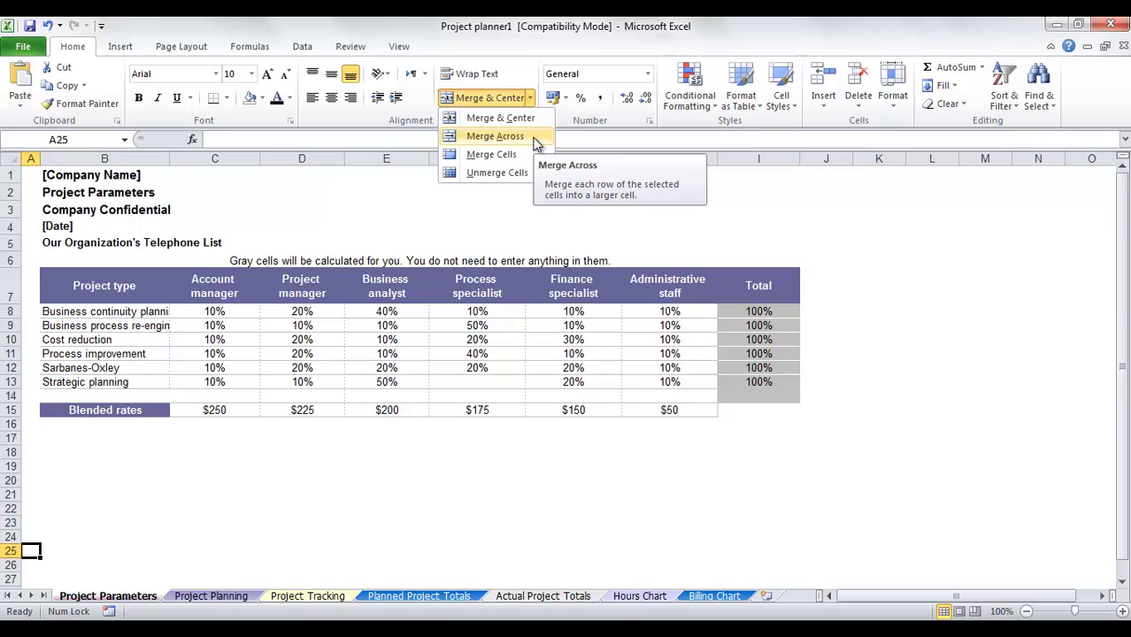
left_click_drag(105, 175, 104, 242)
left_click_drag(112, 174, 761, 234)
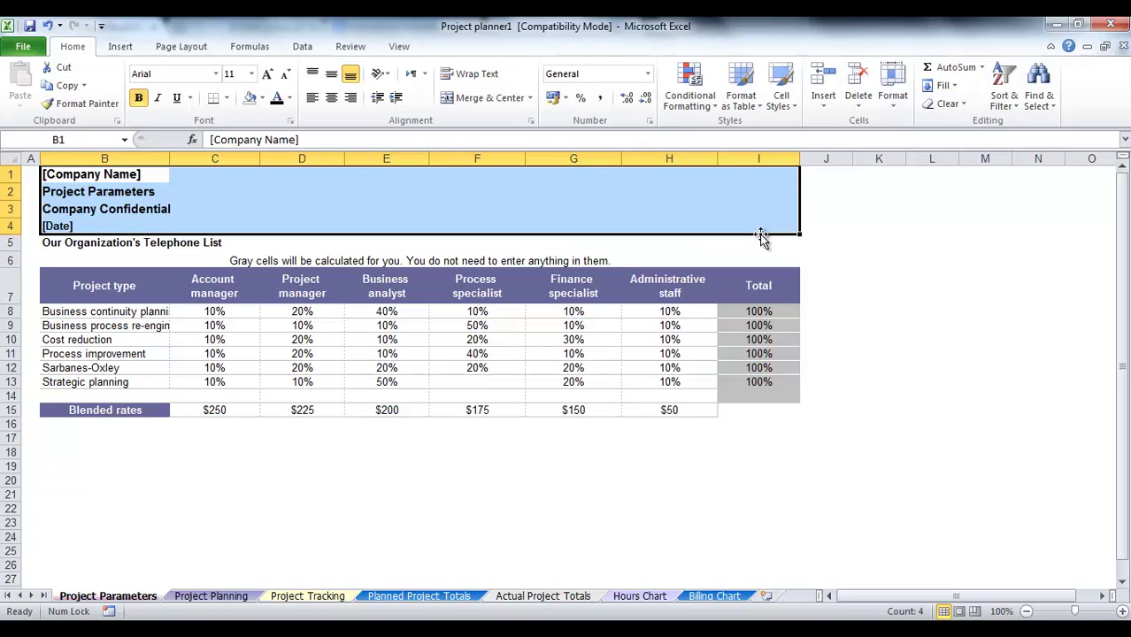
key("shift+Down")
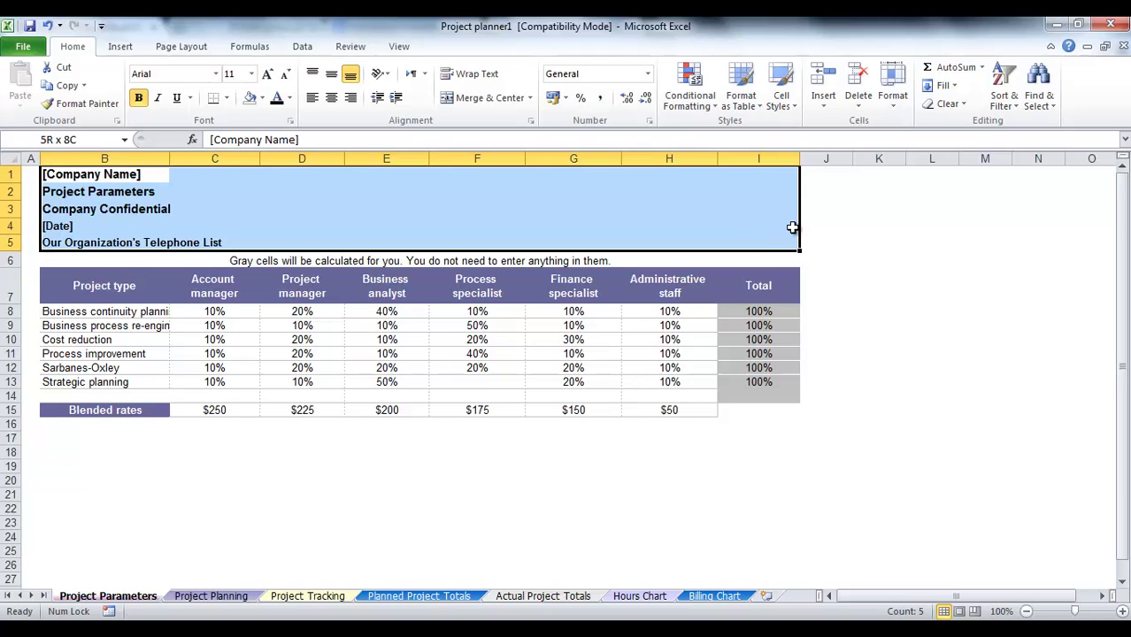
left_click(528, 98)
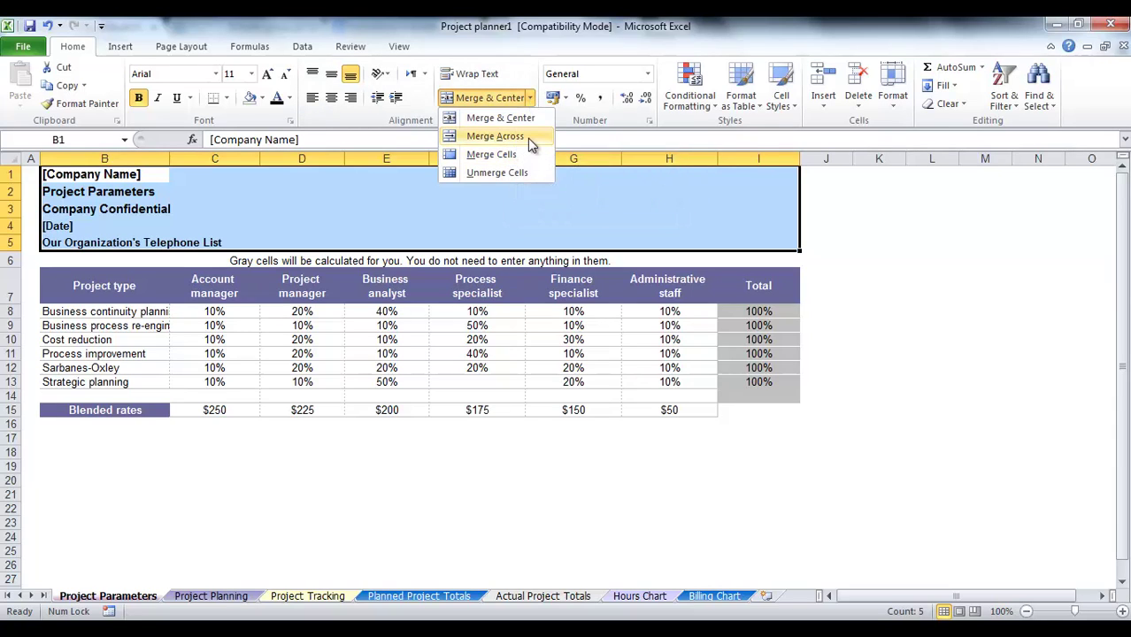
left_click(530, 142)
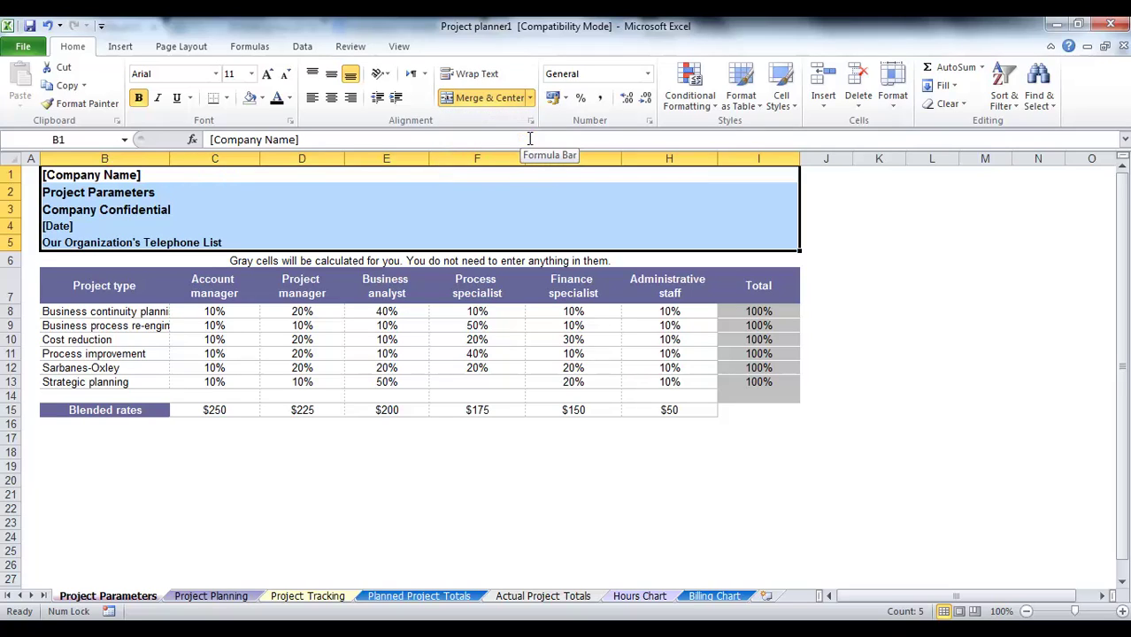
left_click(331, 100)
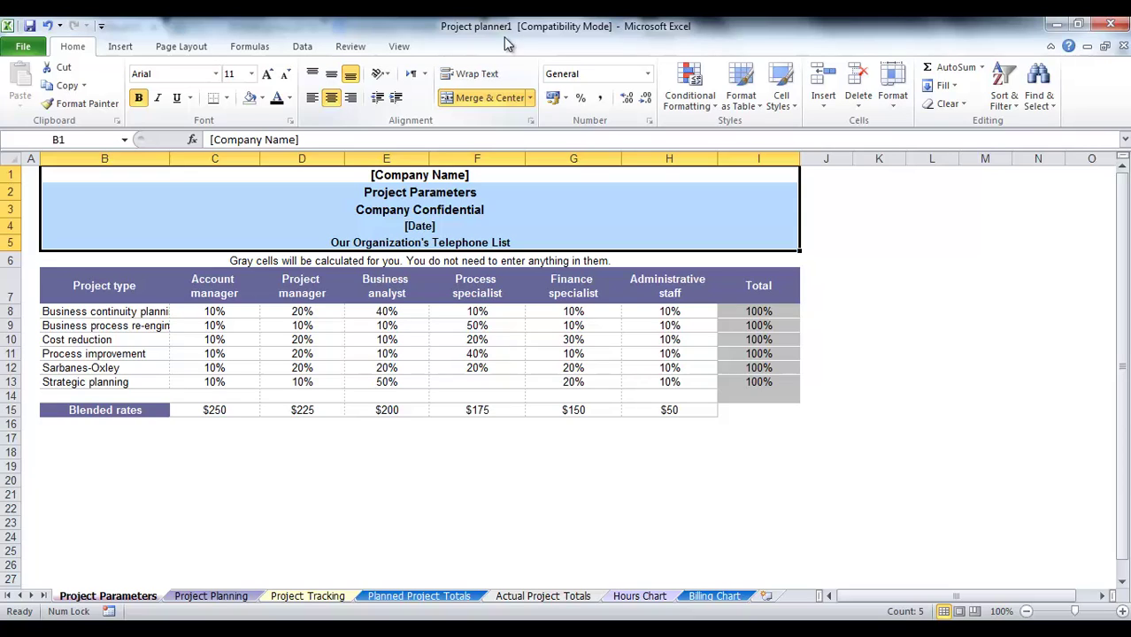
Unmerge the title rows, then merge B1:I5 as one cell, accepting the data-loss warning.
left_click(496, 99)
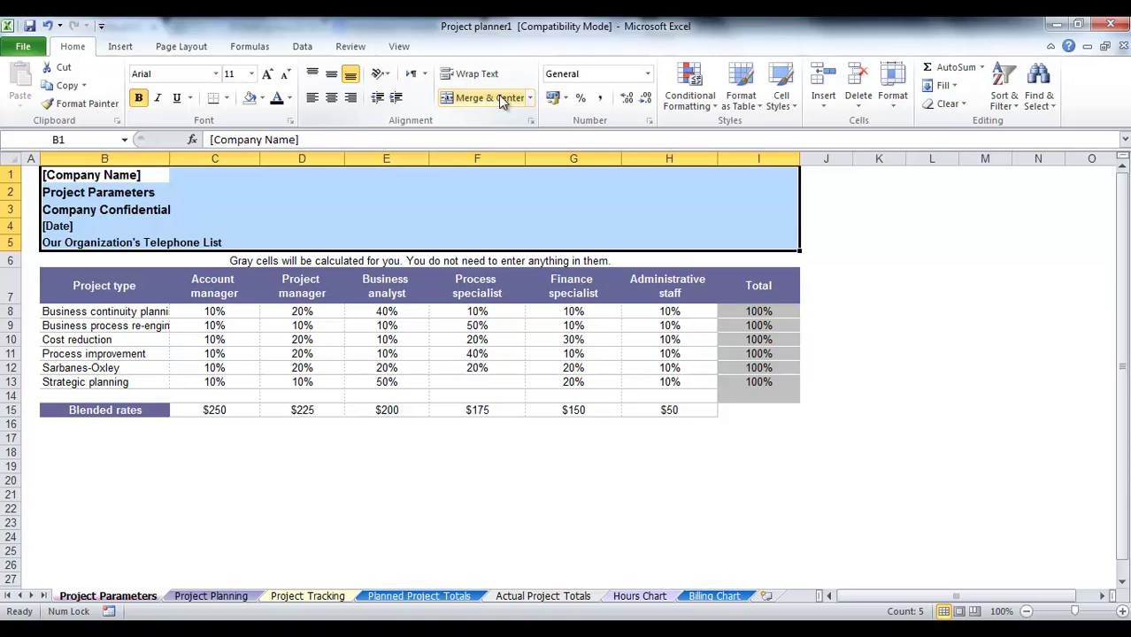
left_click(529, 98)
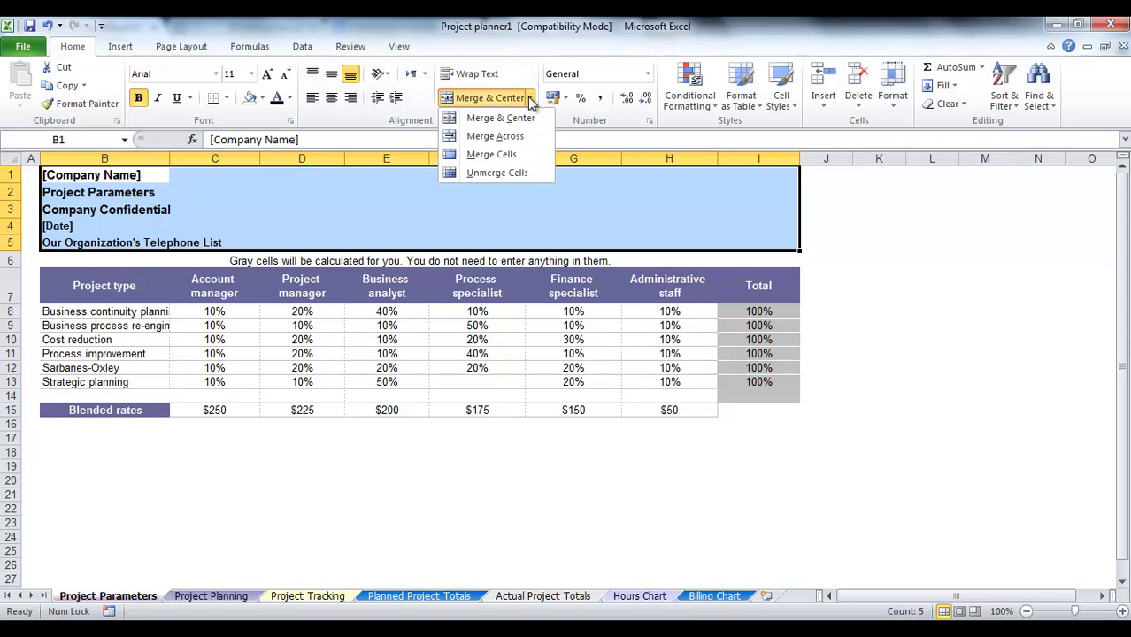
left_click(506, 156)
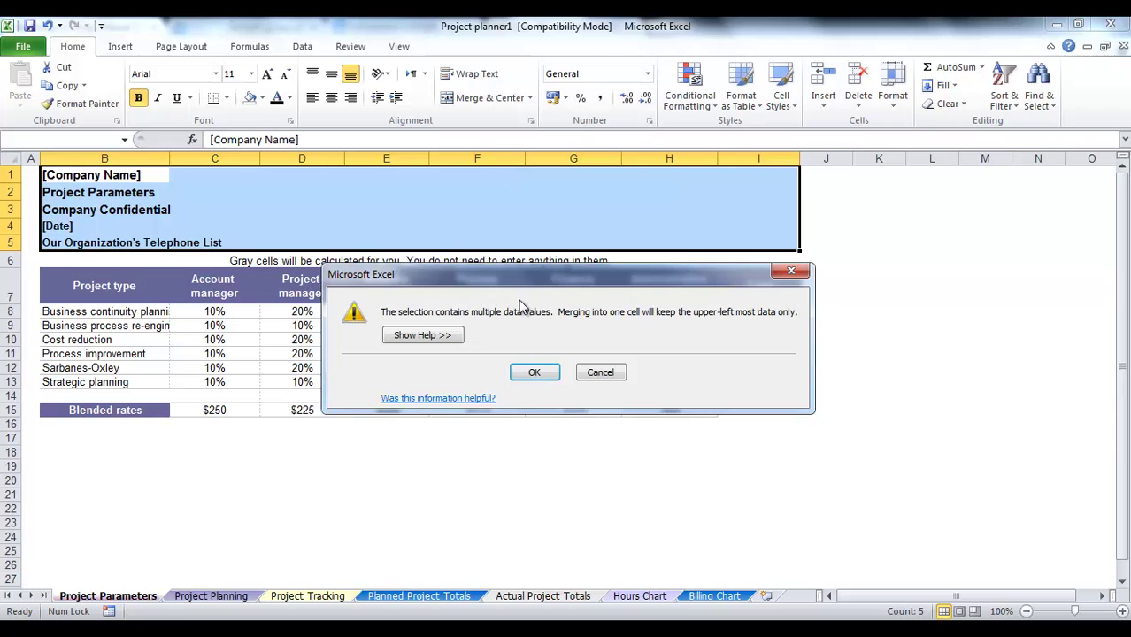
left_click(534, 373)
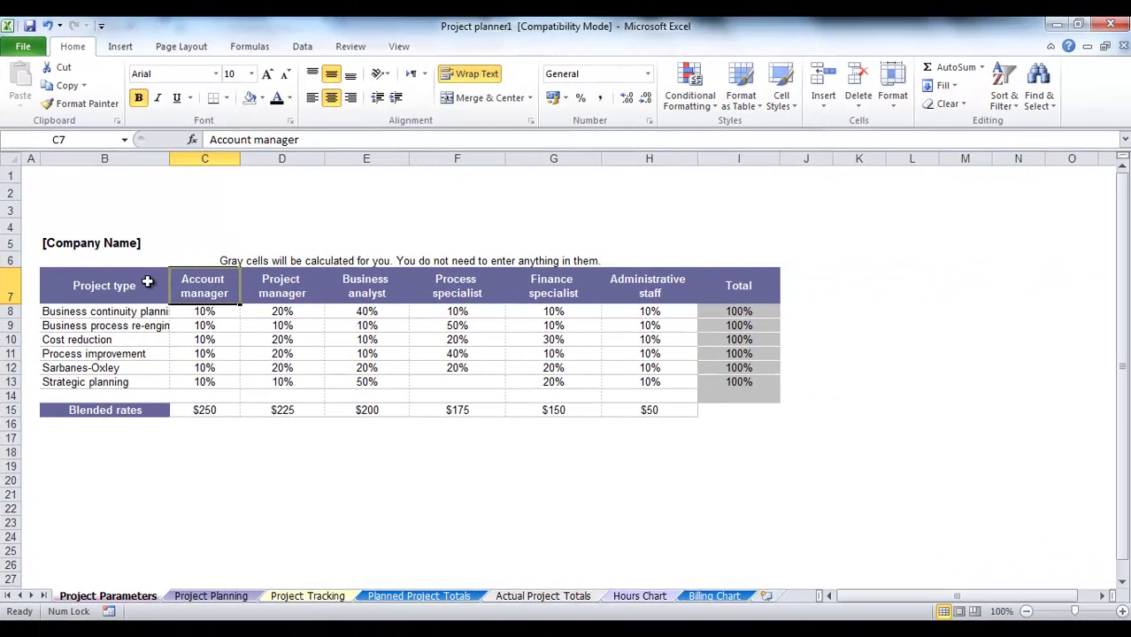
Turn off Wrap Text for the C7:H7 role headings.
left_click_drag(189, 283, 675, 278)
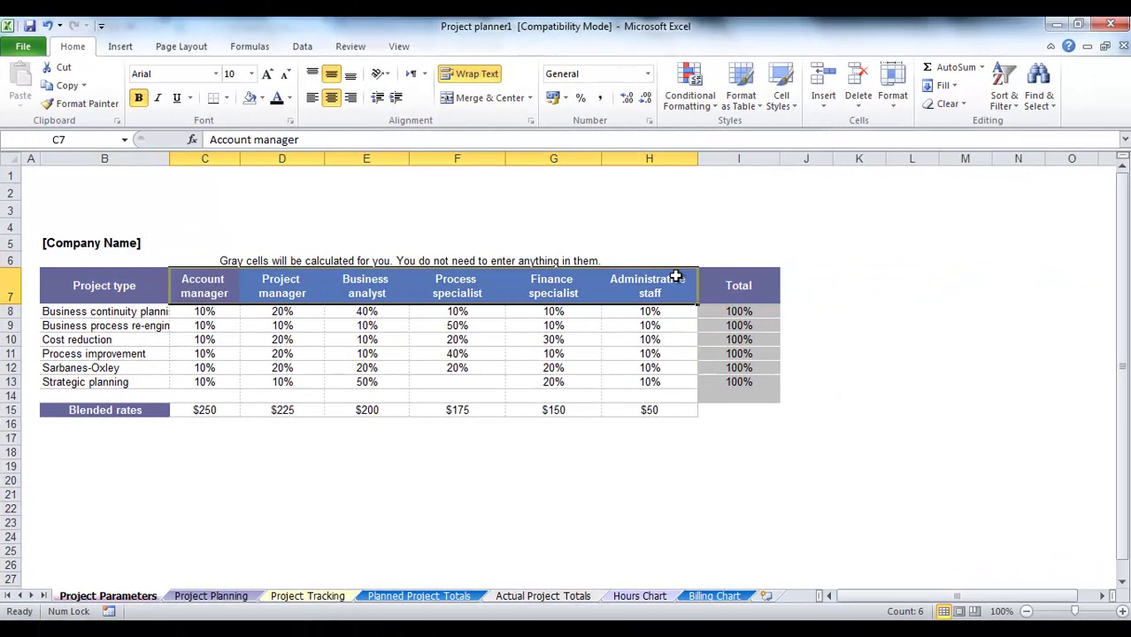
left_click(476, 77)
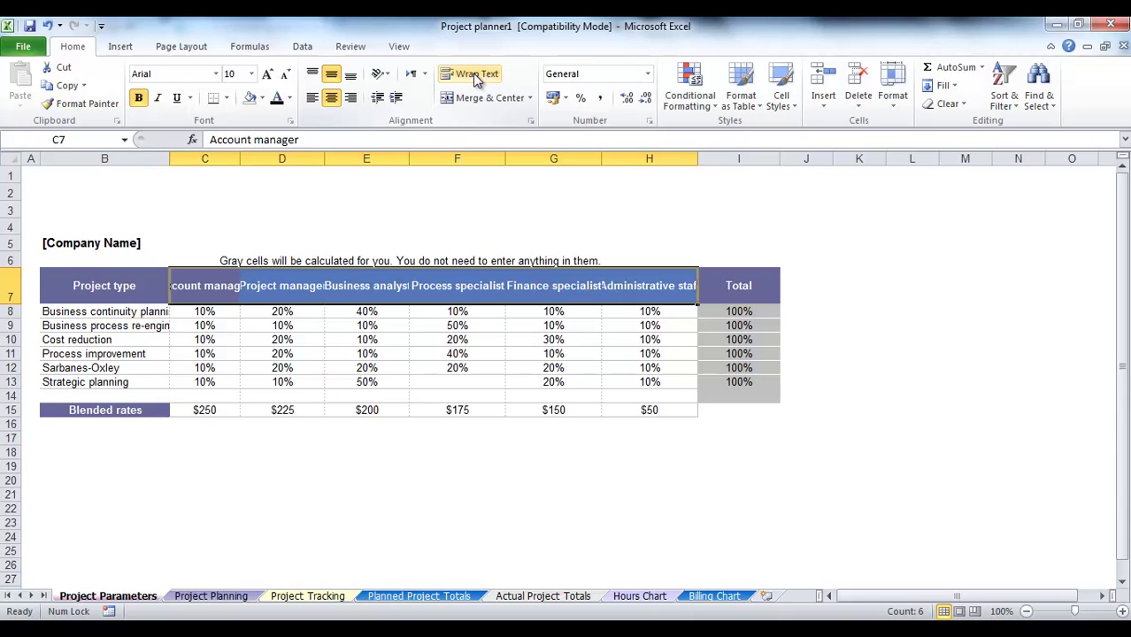
Rewrap the row 7 headings and resize columns C and D, leaving C narrow.
left_click(476, 77)
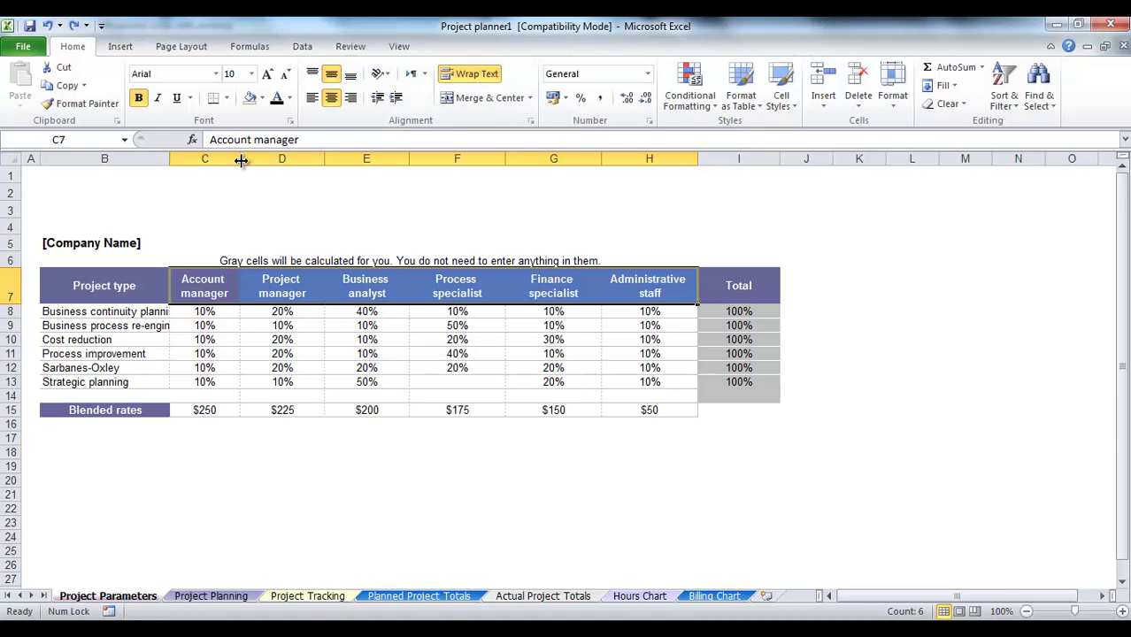
left_click_drag(242, 158, 288, 157)
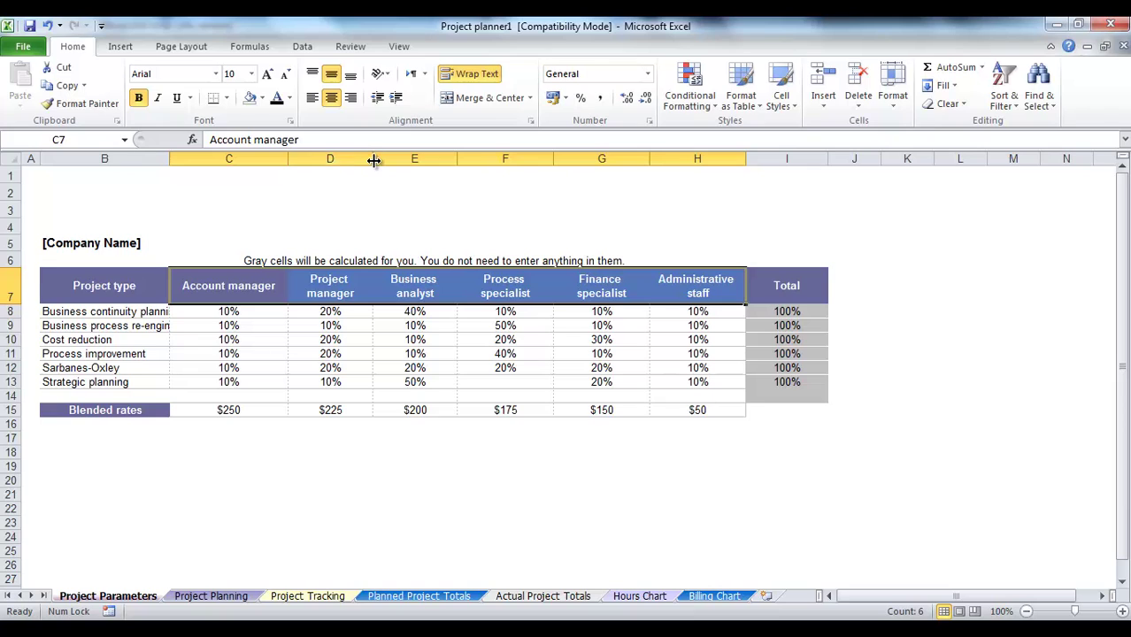
left_click_drag(374, 159, 234, 166)
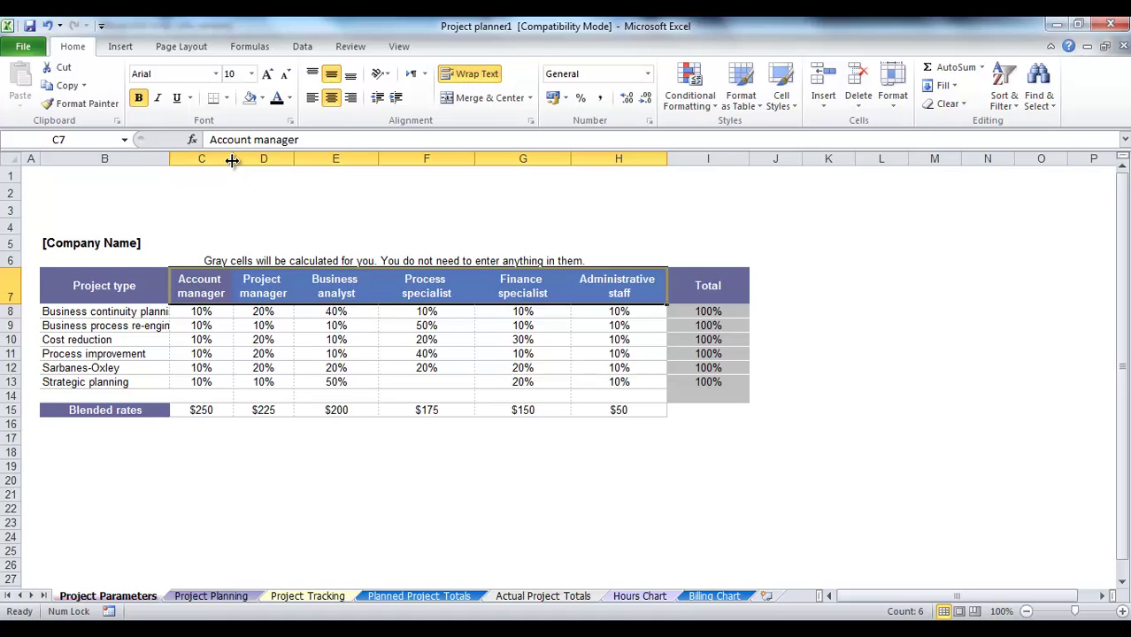
left_click_drag(233, 159, 212, 160)
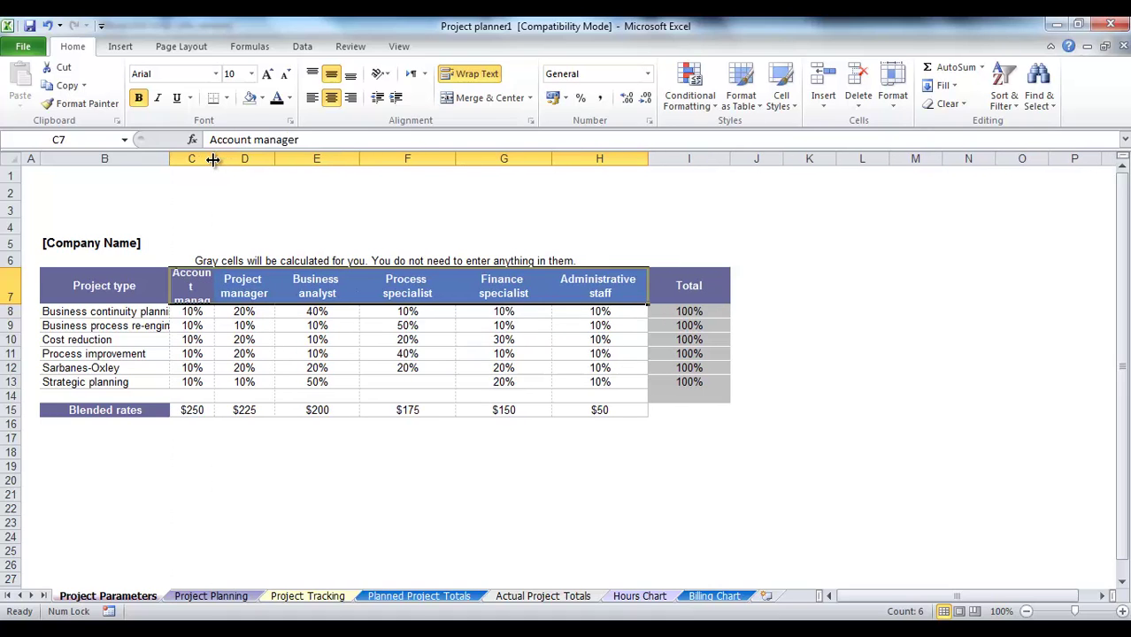
Wrap the B8:B13 project names, try several column B widths, then turn wrapping off.
left_click(109, 313)
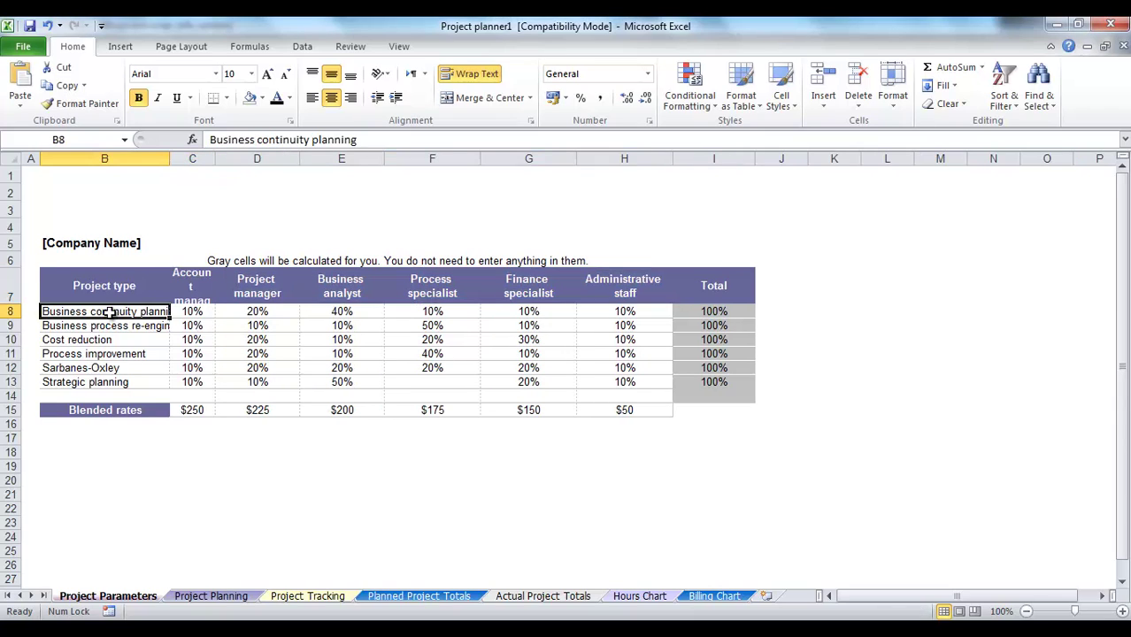
left_click_drag(109, 314, 129, 379)
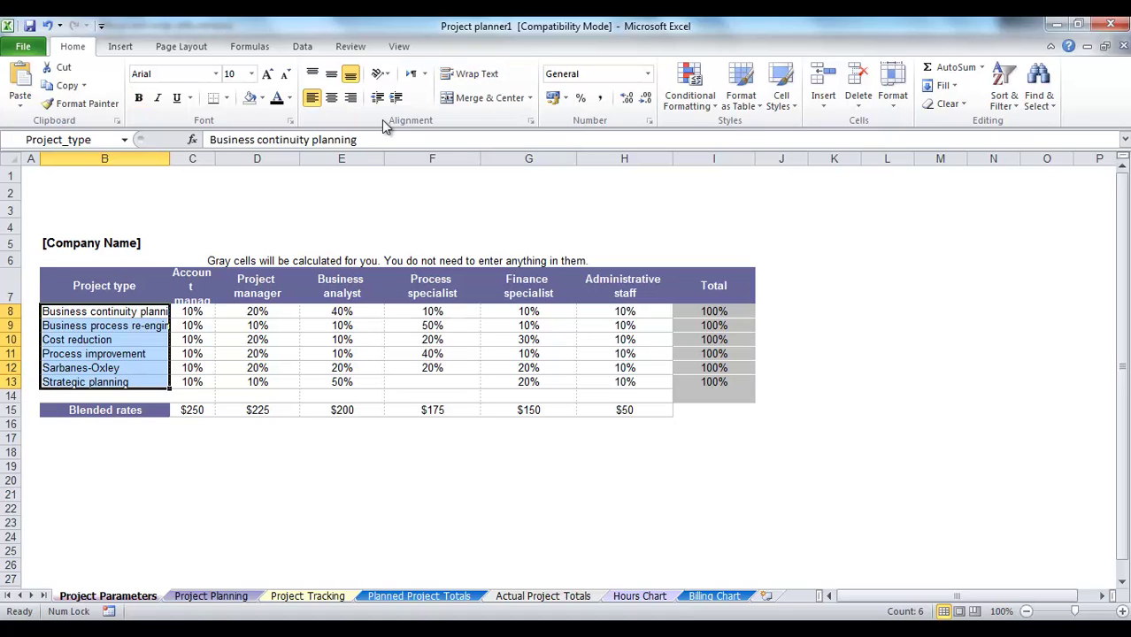
left_click(472, 73)
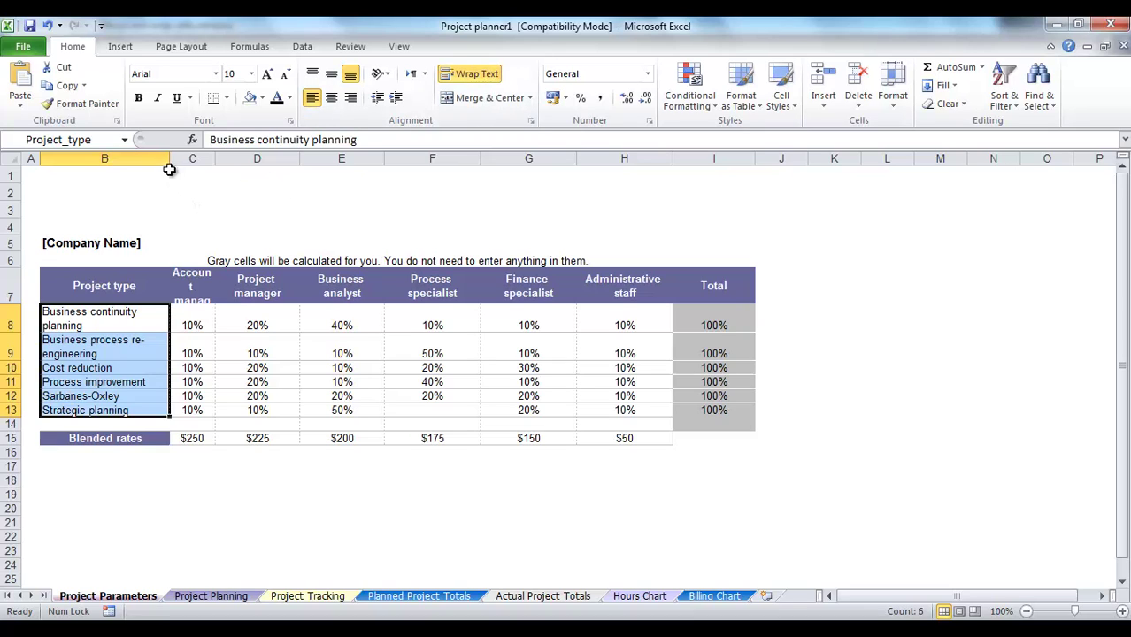
left_click_drag(169, 158, 122, 169)
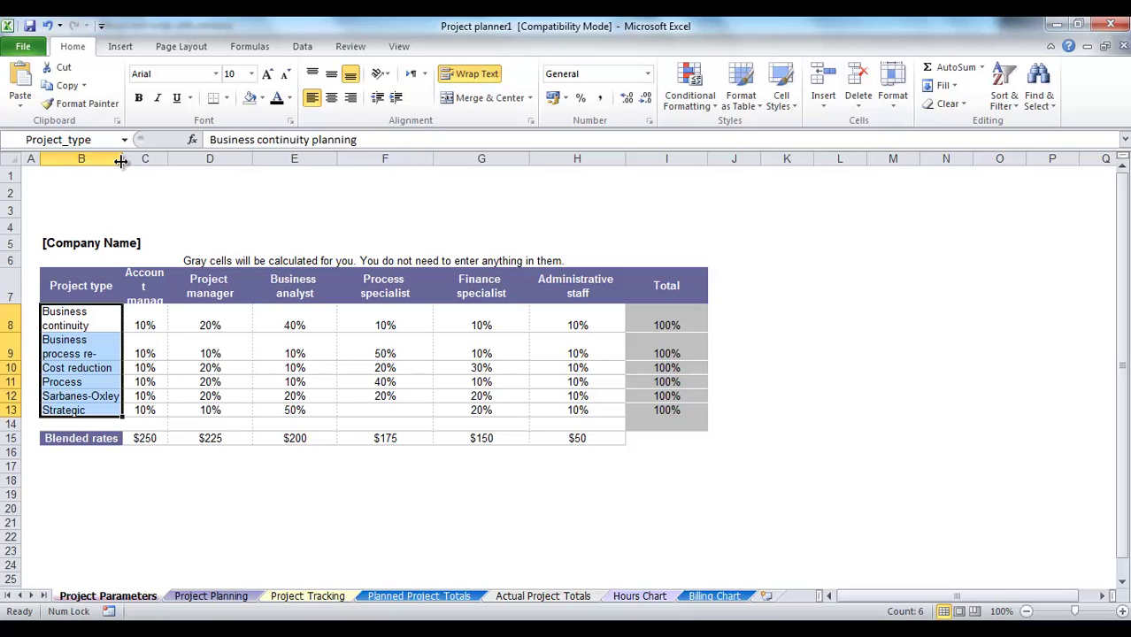
left_click_drag(120, 160, 243, 223)
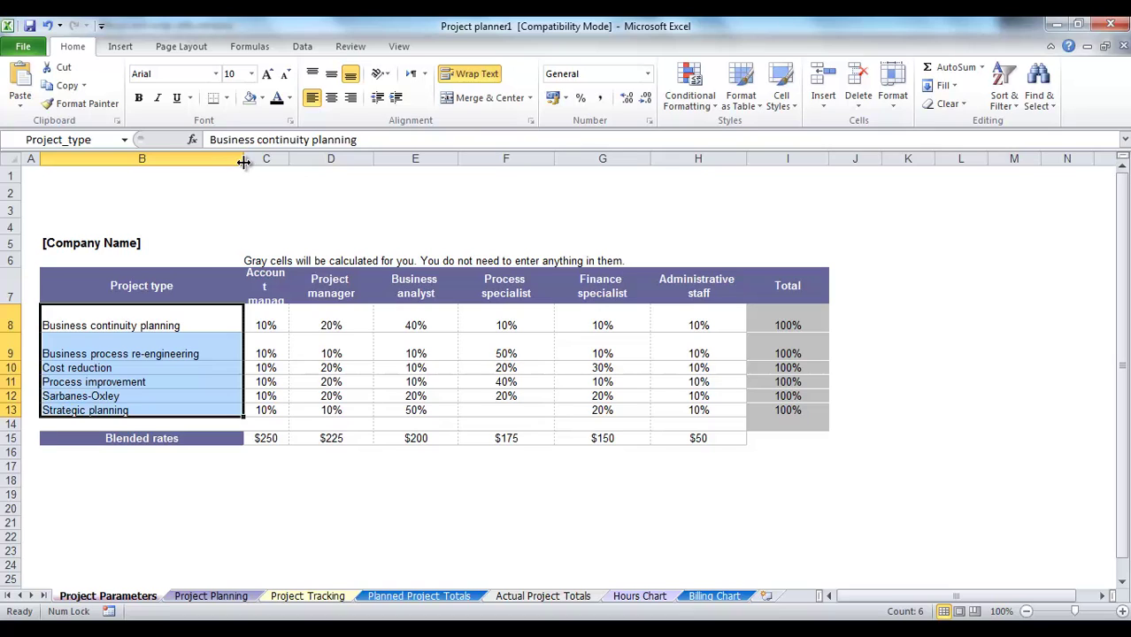
left_click_drag(244, 162, 129, 193)
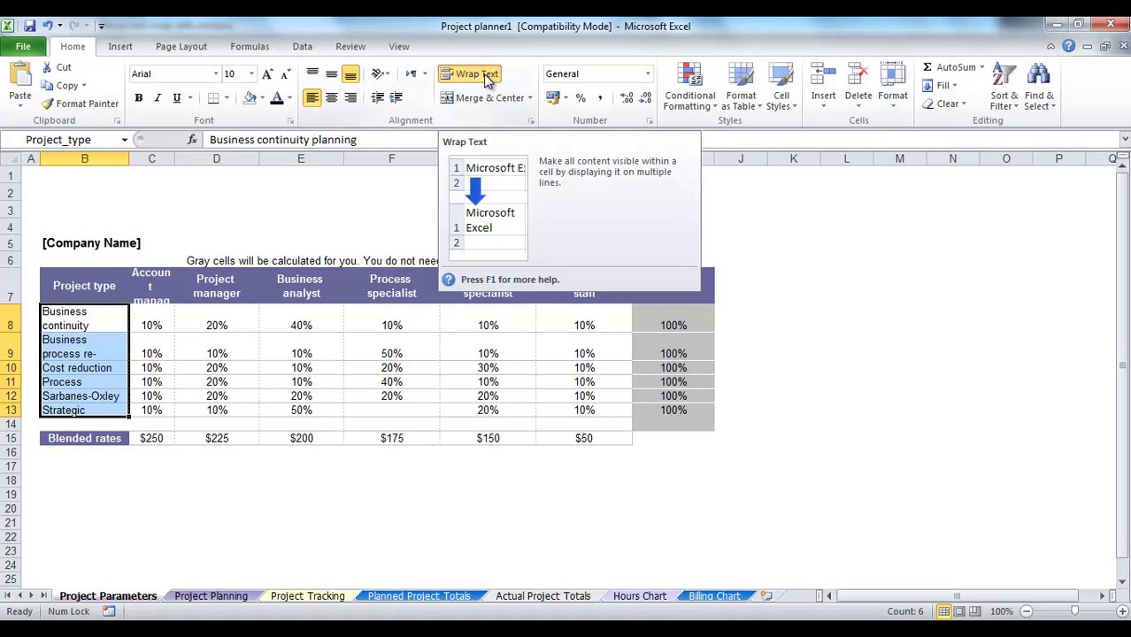
left_click(484, 74)
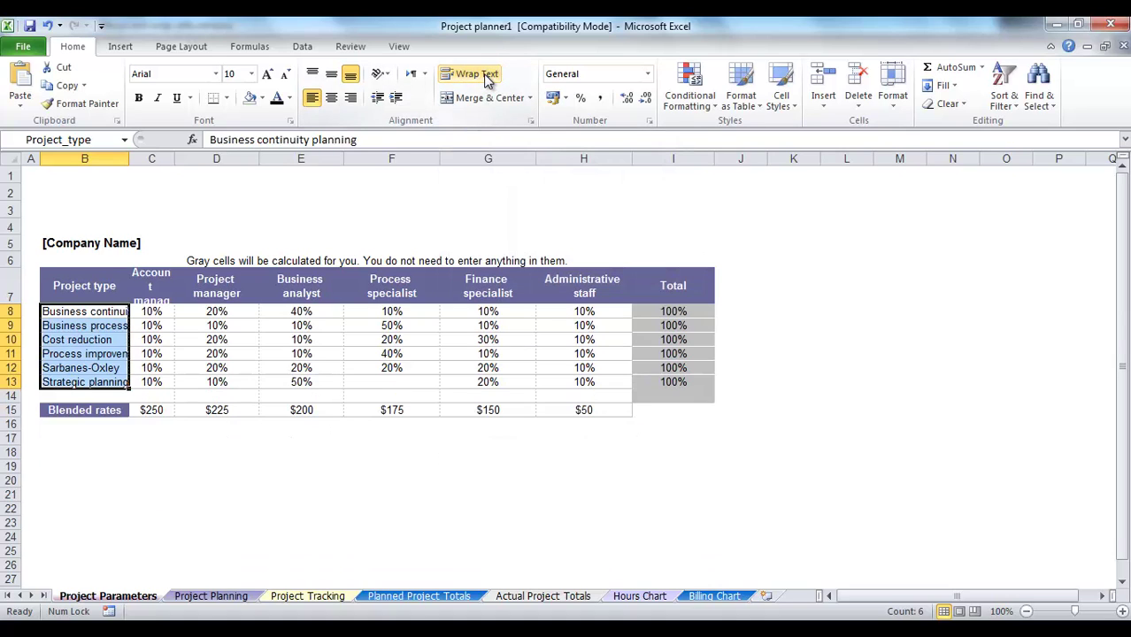
Enable Wrap text for B8:B13 on the Format Cells Alignment tab.
left_click(531, 123)
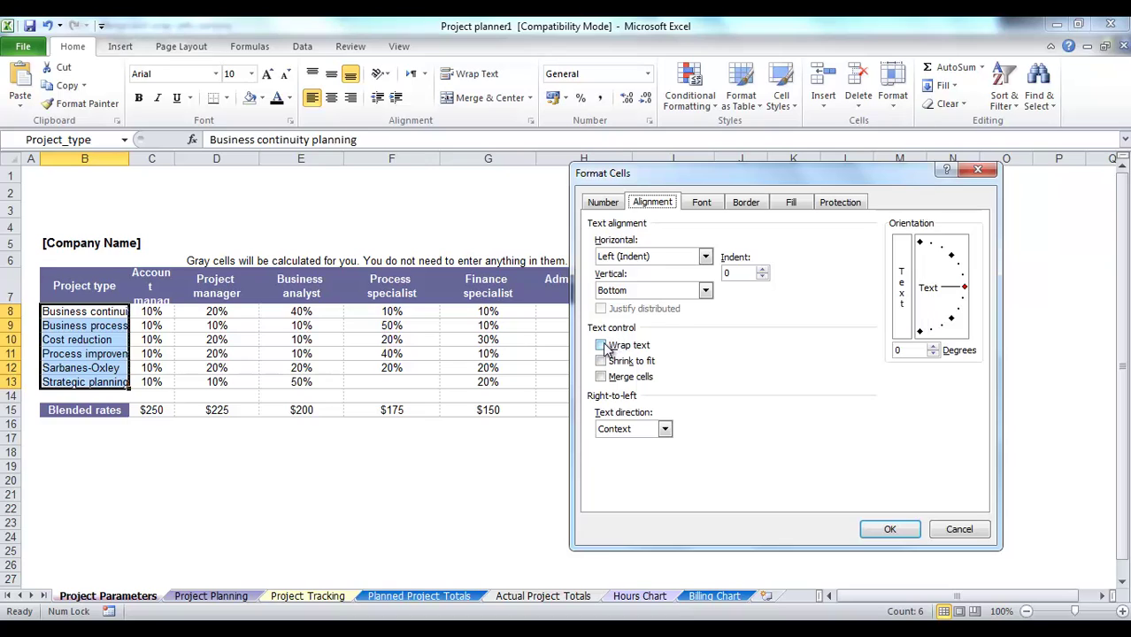
left_click(602, 347)
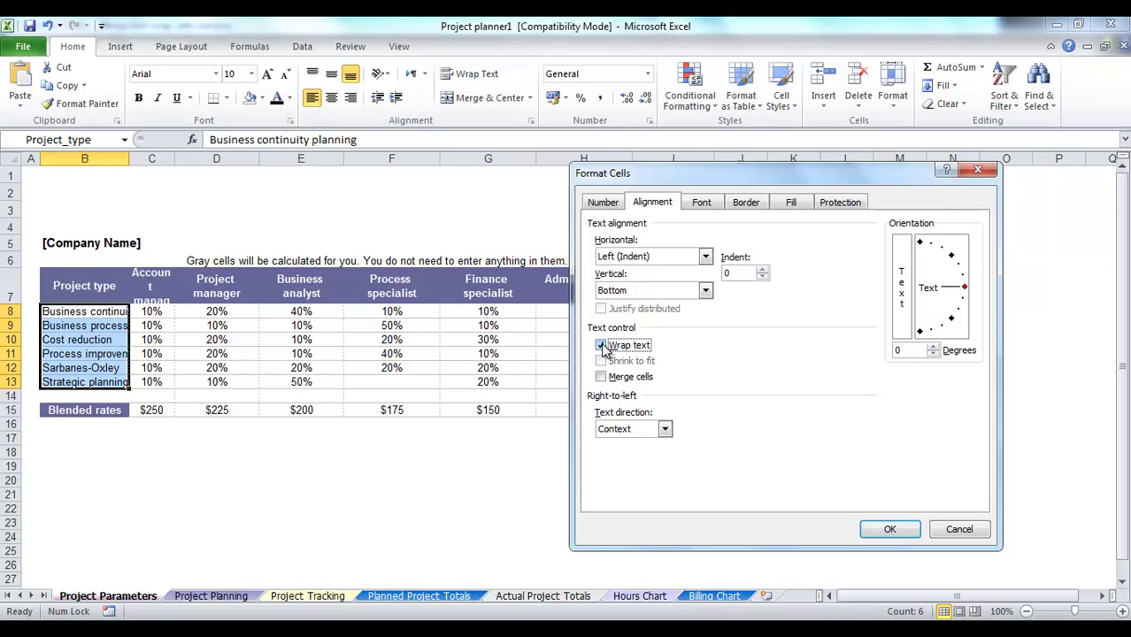
left_click(883, 526)
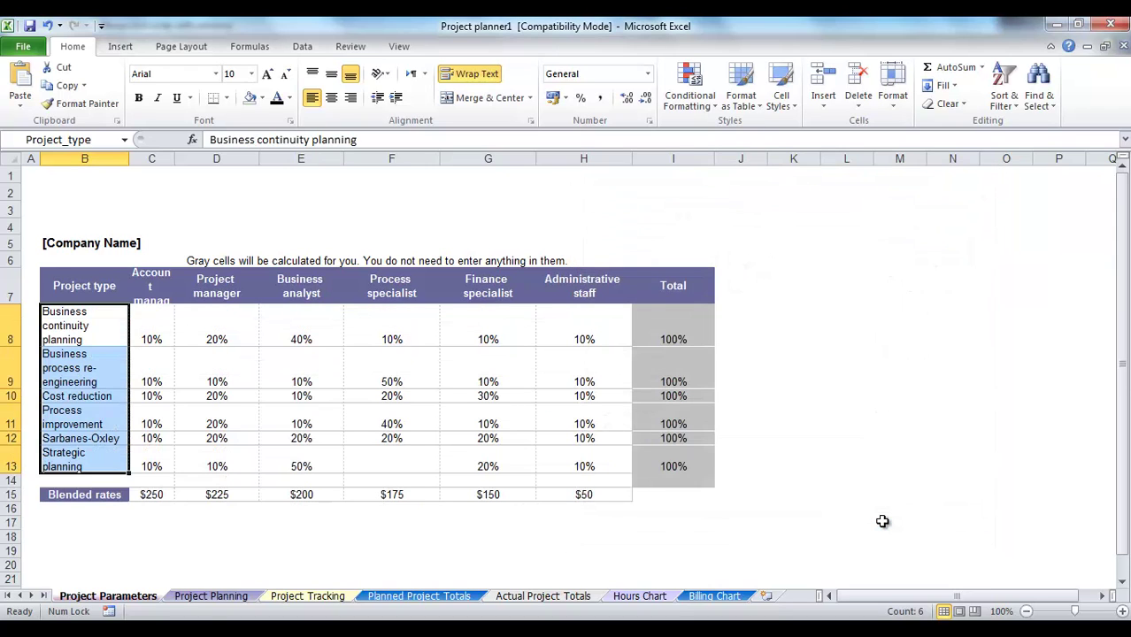
Insert Alt+Enter line breaks in Business process re-engineering and Cost / reduction.
left_click(129, 381)
double_click(129, 382)
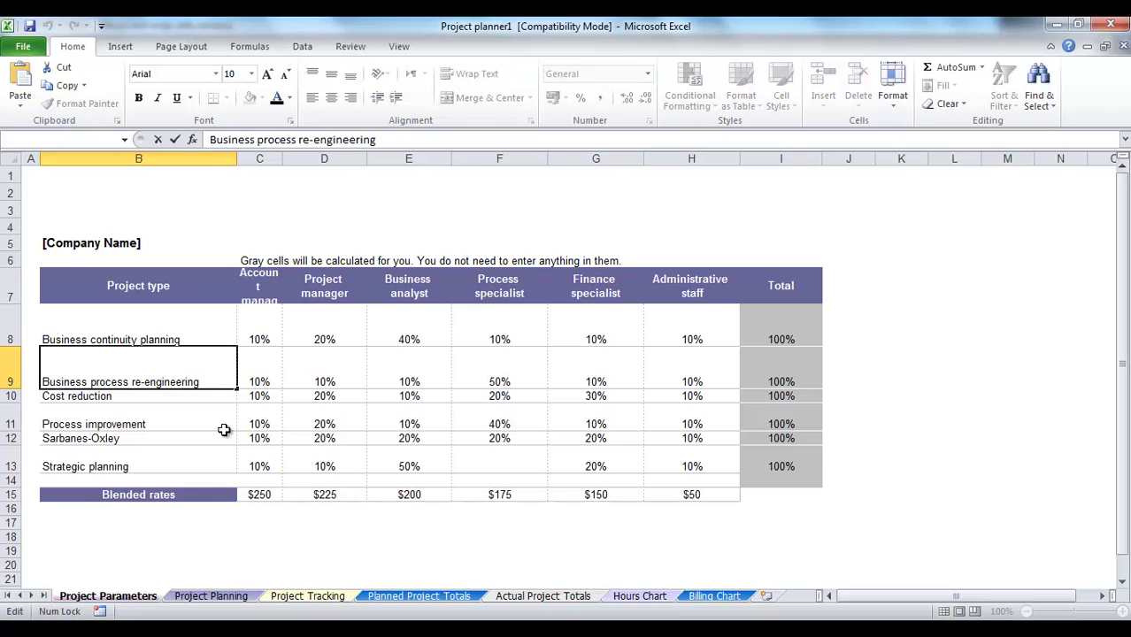
key("alt+Return")
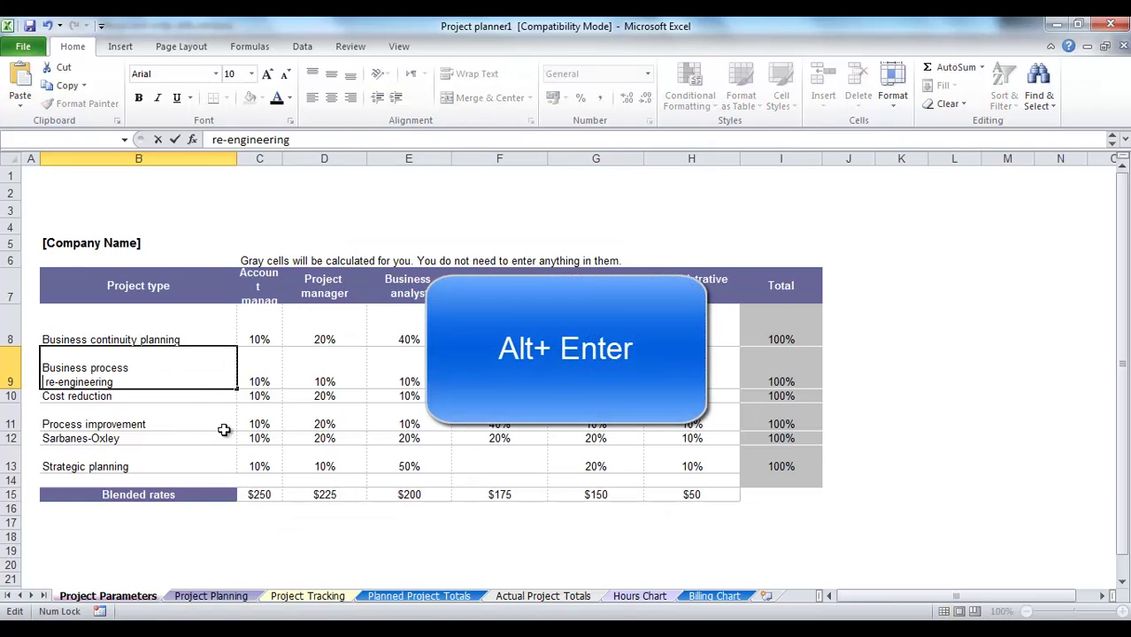
left_click_drag(224, 430, 106, 423)
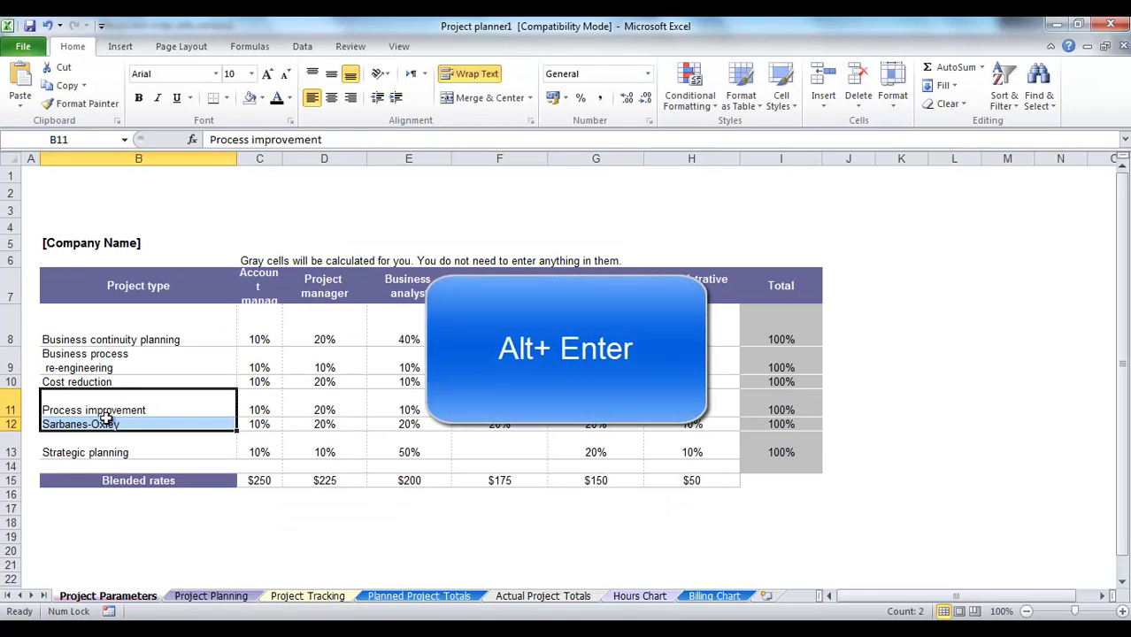
left_click(67, 383)
double_click(68, 382)
key("alt+Return")
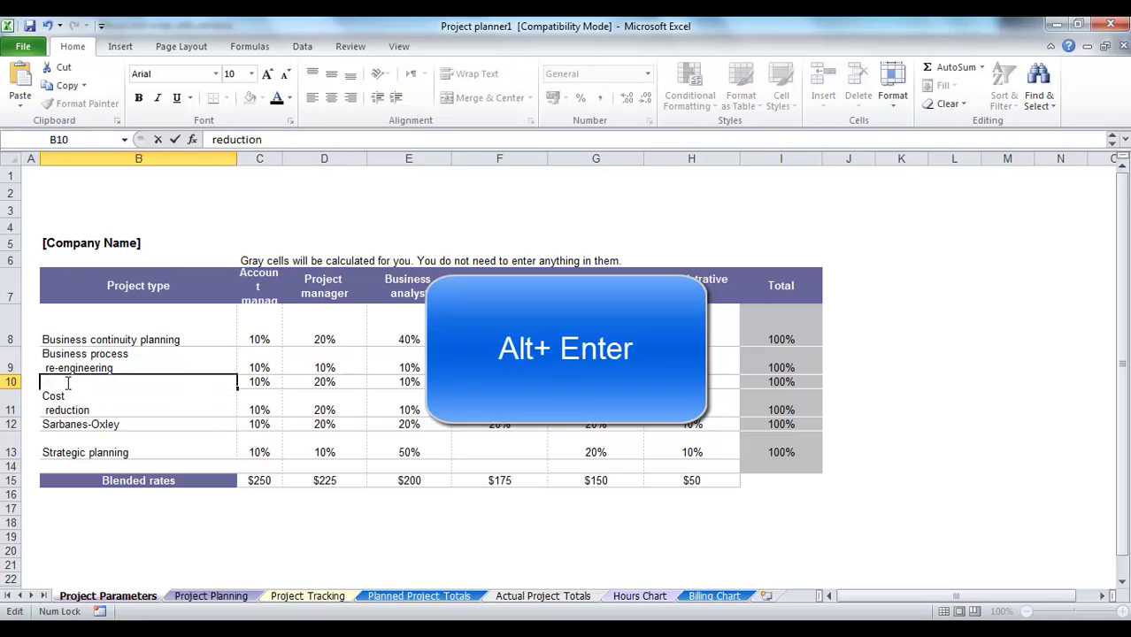
key("Return")
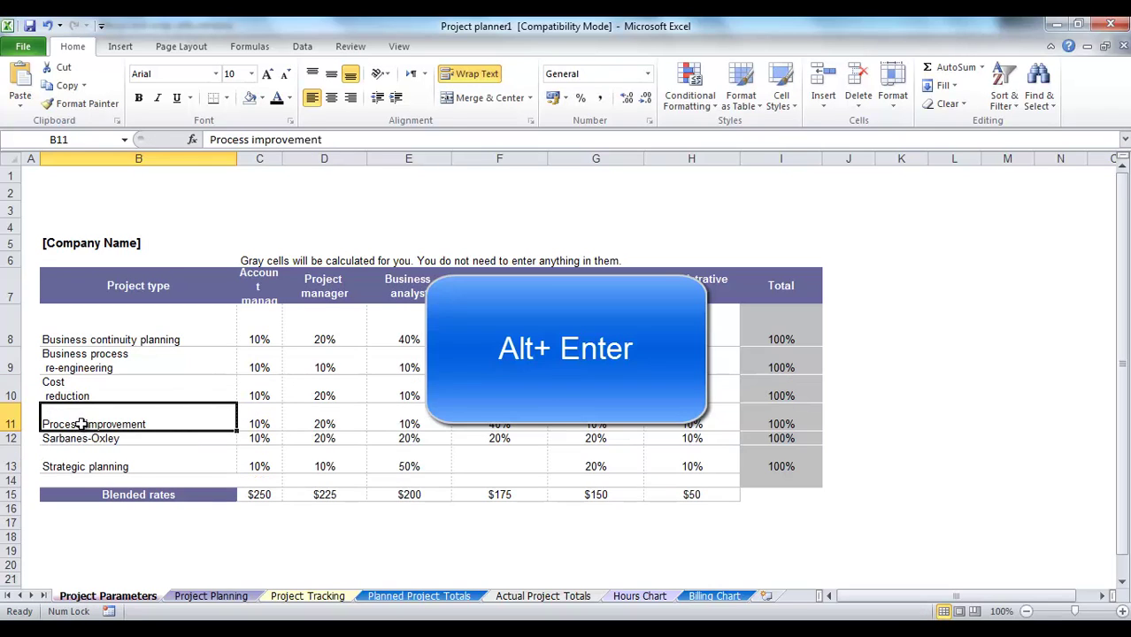
Break Process / improvement and Strategic / planning onto two lines each.
double_click(80, 423)
key("alt+Return")
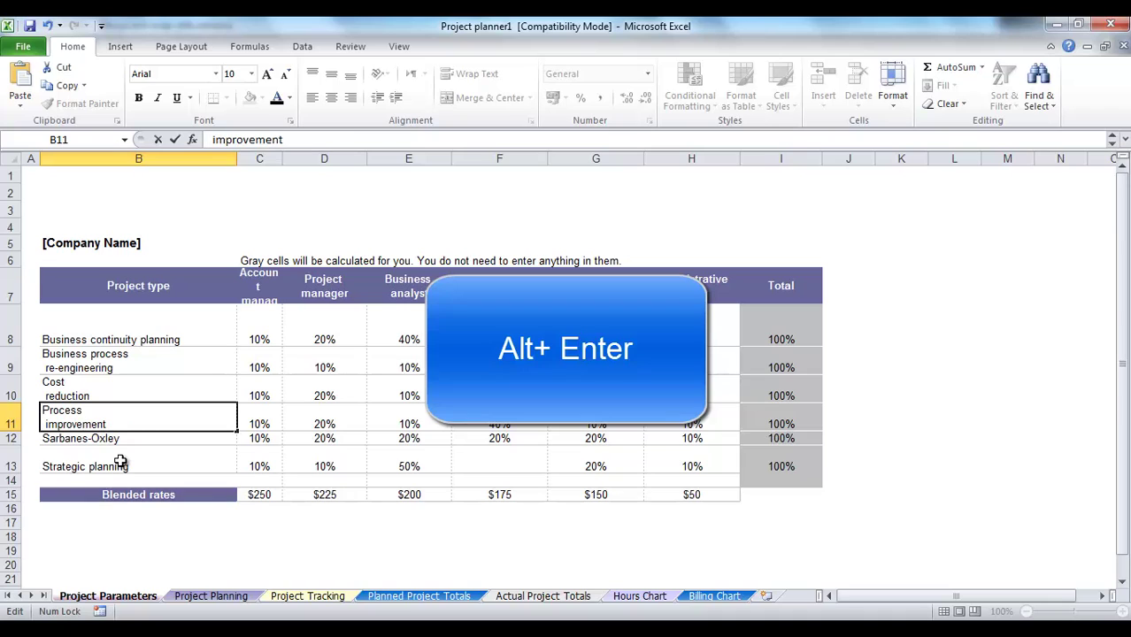
key("Return")
double_click(121, 462)
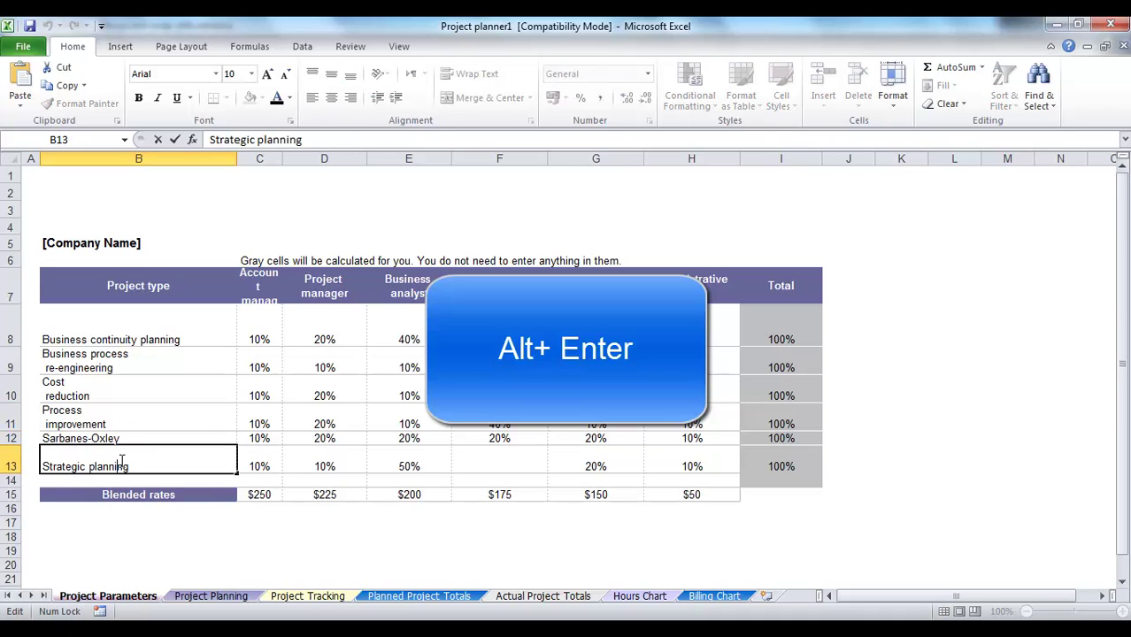
double_click(85, 466)
left_click(85, 466)
key("alt+Return")
key("Return")
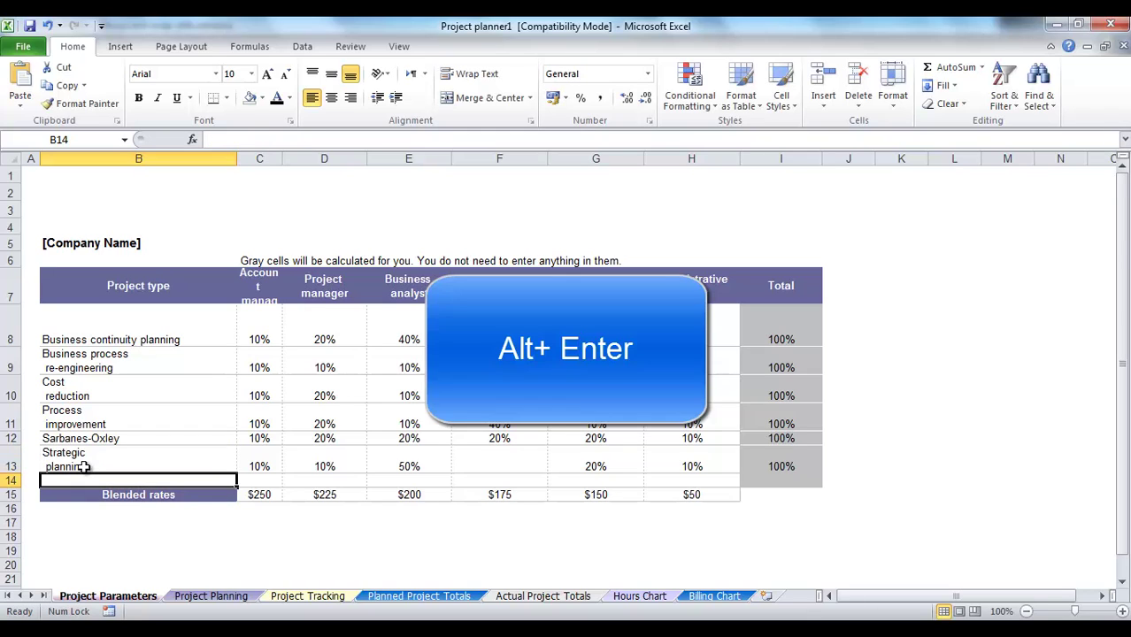
Split Business continuity planning onto three lines with manual line breaks.
double_click(88, 340)
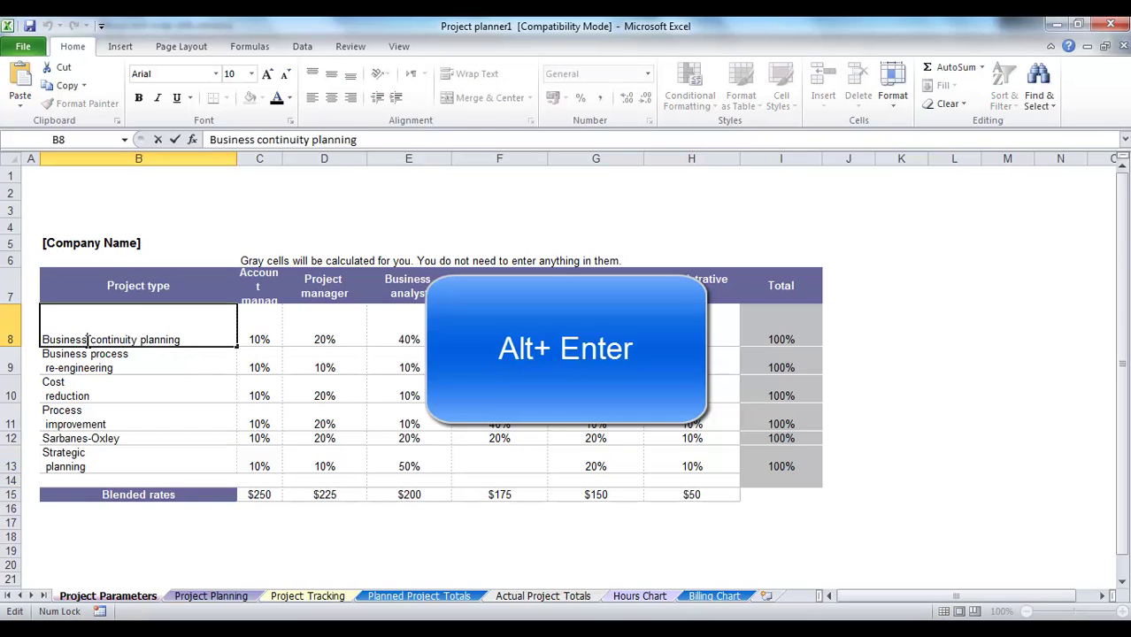
key("alt+Return")
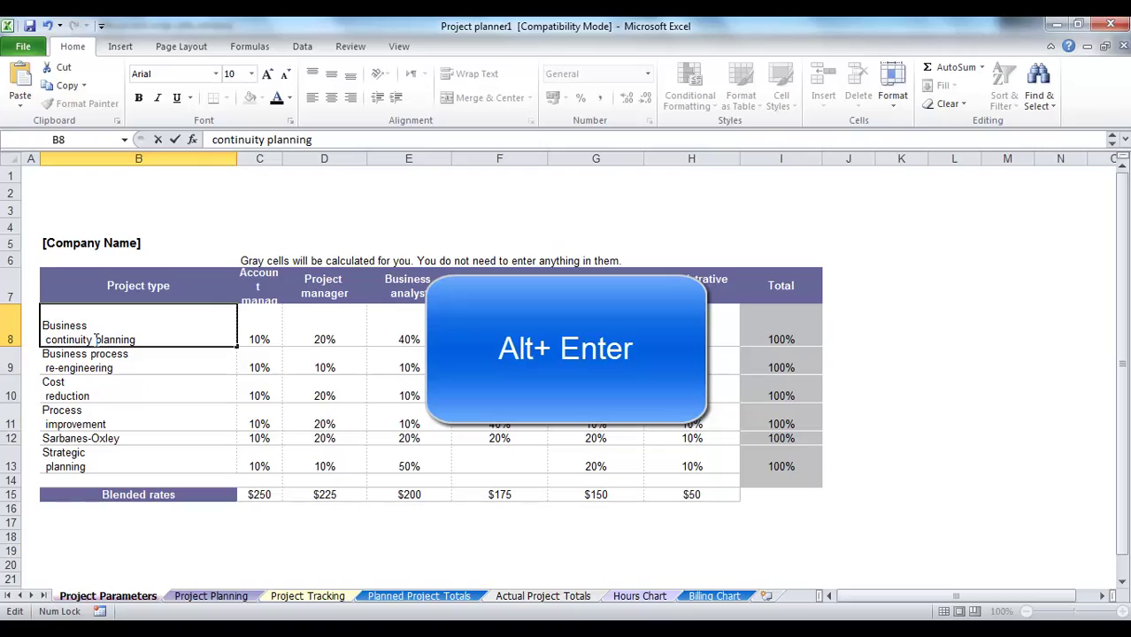
left_click(95, 340)
key("alt+Return")
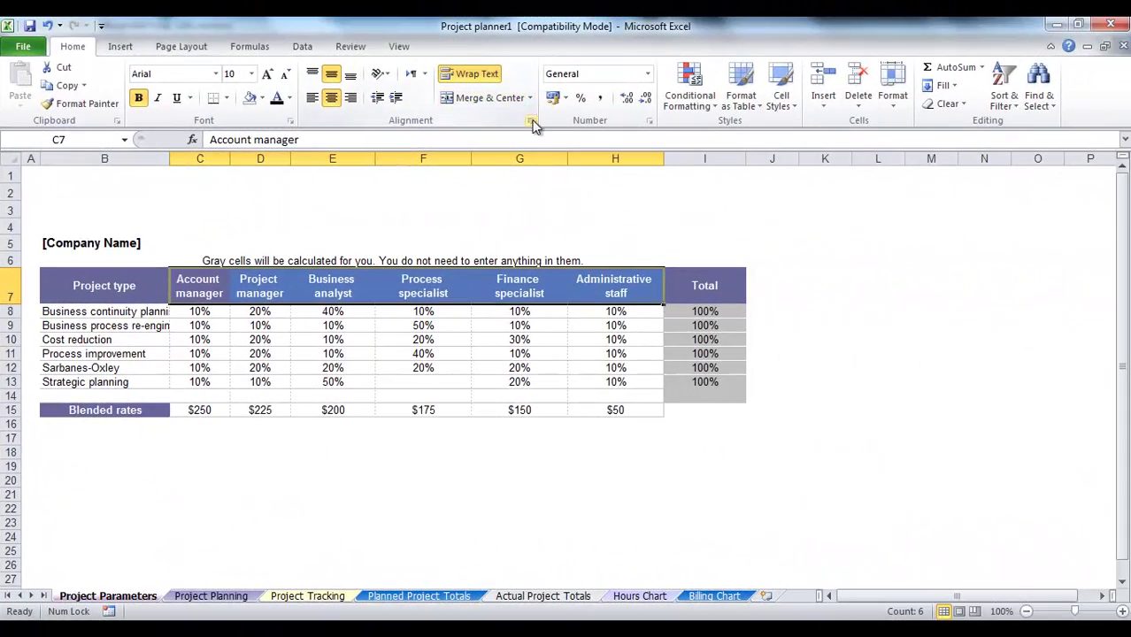
In the Alignment dialog, turn off Wrap text and turn on Shrink to fit for the C7:H7 role headers.
left_click(530, 121)
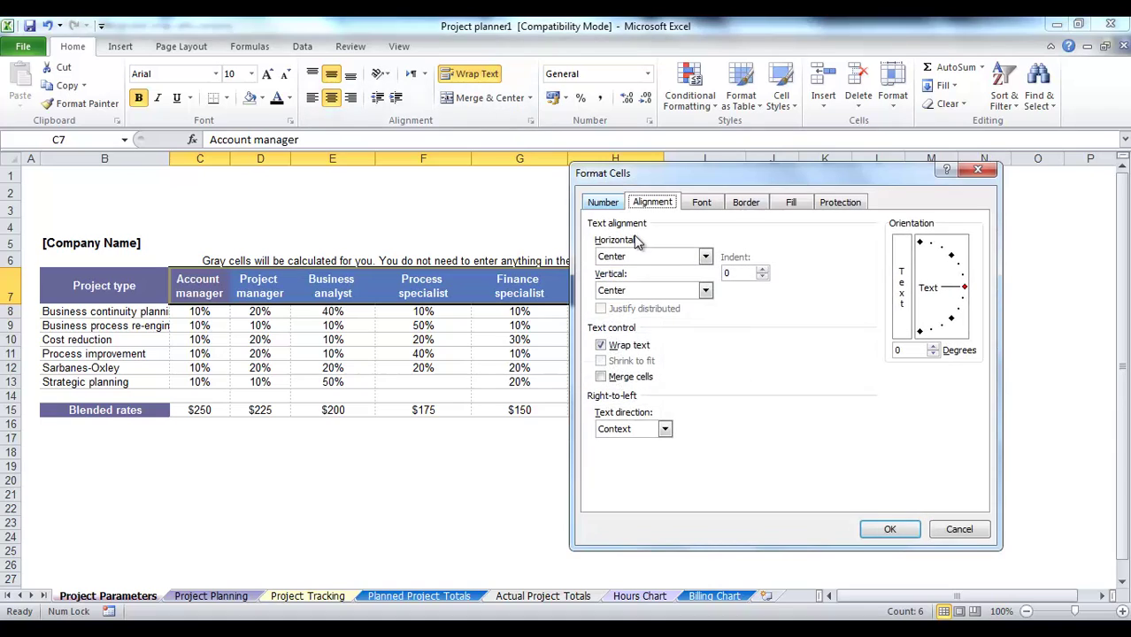
left_click(602, 346)
left_click(601, 361)
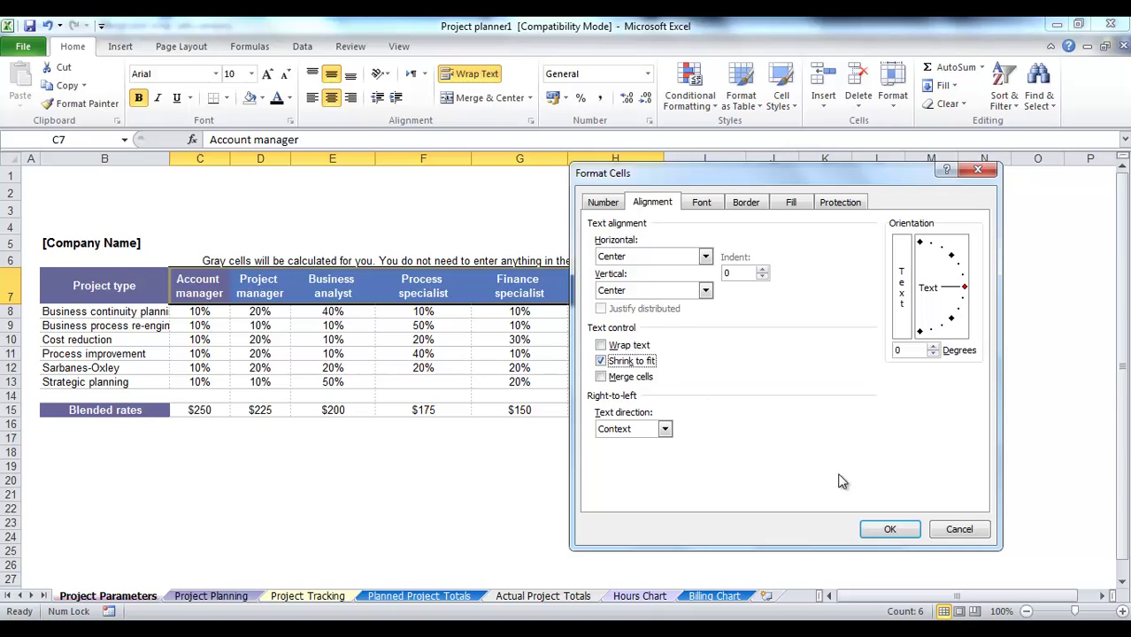
left_click(892, 530)
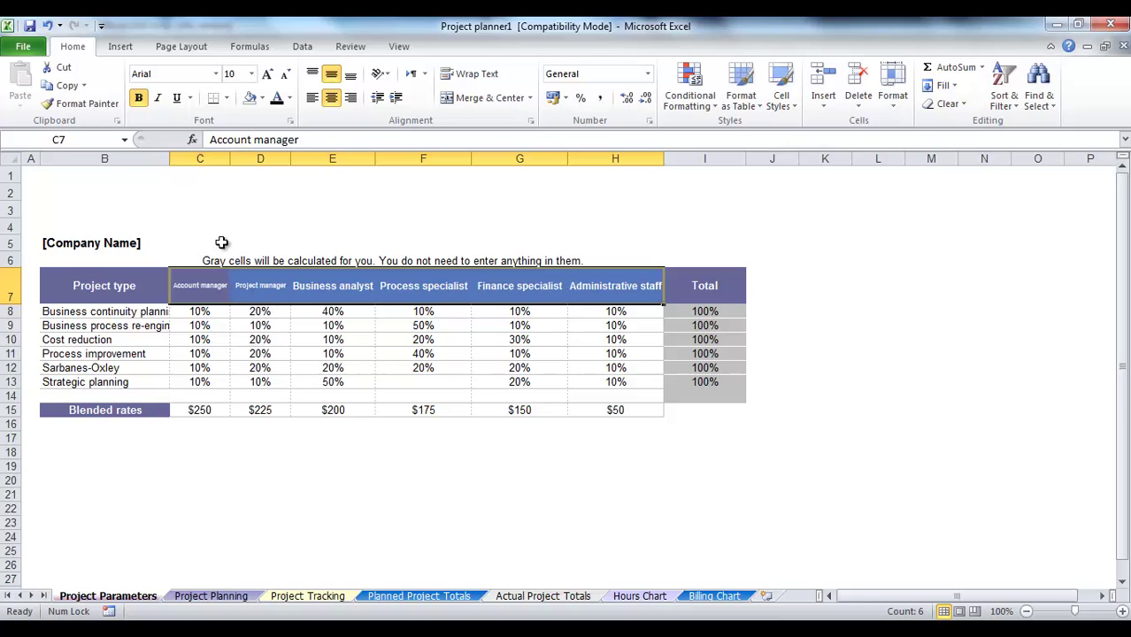
left_click_drag(229, 159, 339, 153)
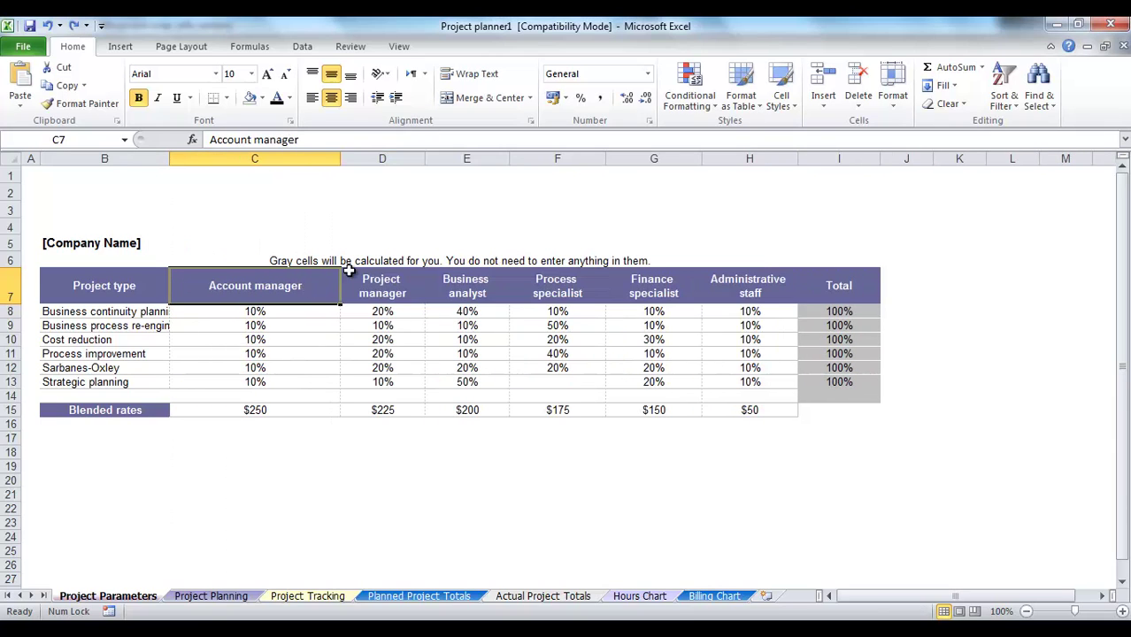
double_click(303, 287)
type("percen")
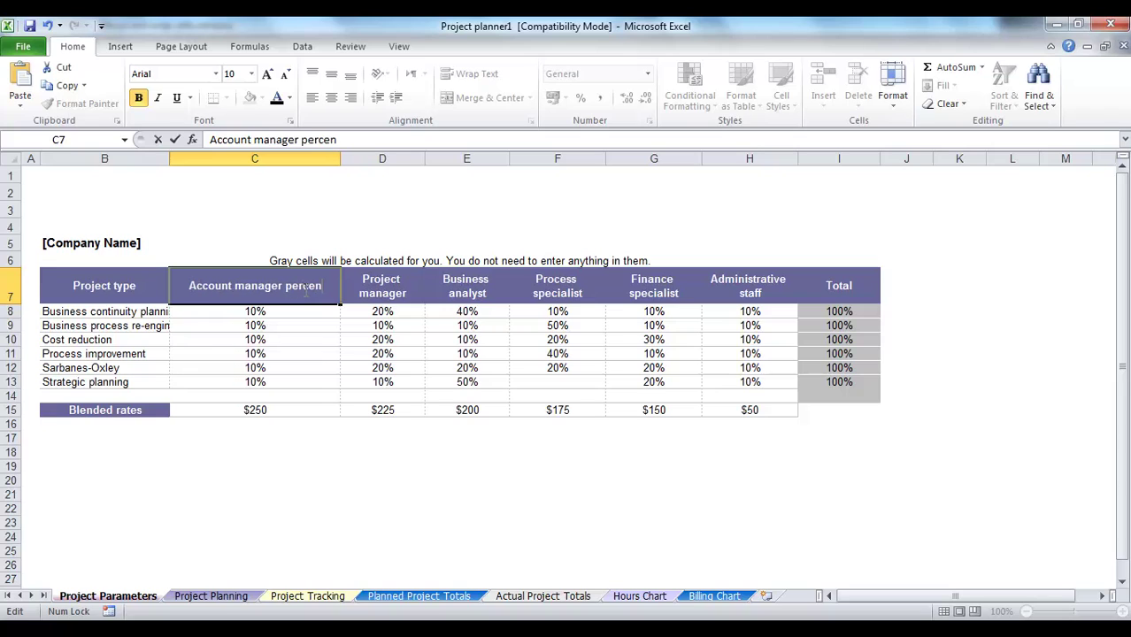
type("t achieved")
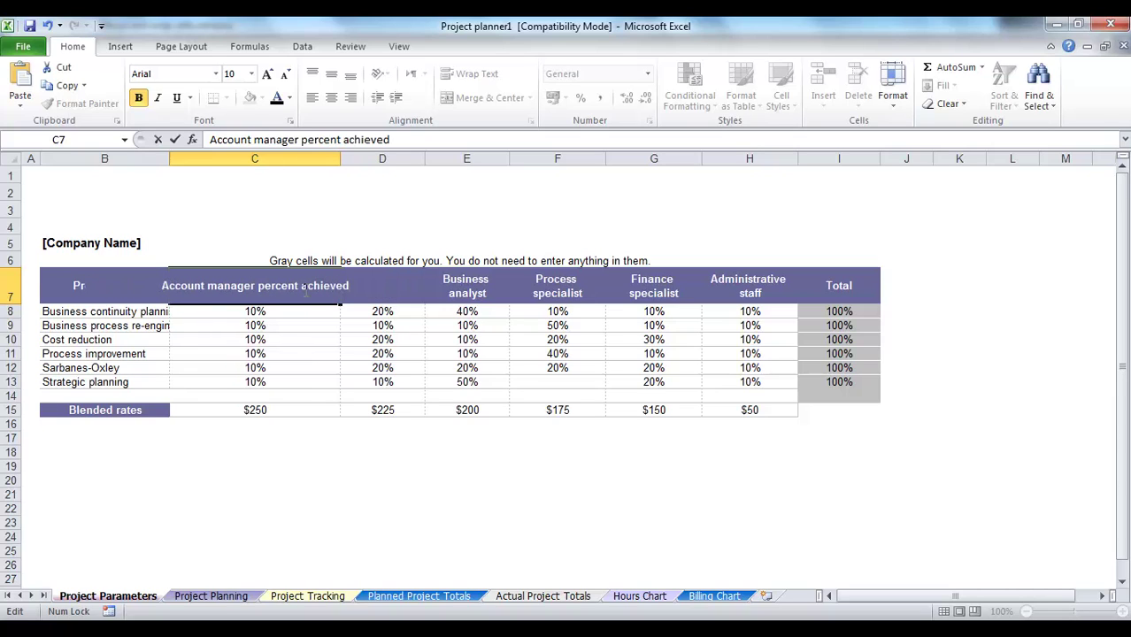
key("Return")
key("ctrl+z")
key("ctrl+z")
left_click_drag(324, 156, 227, 163)
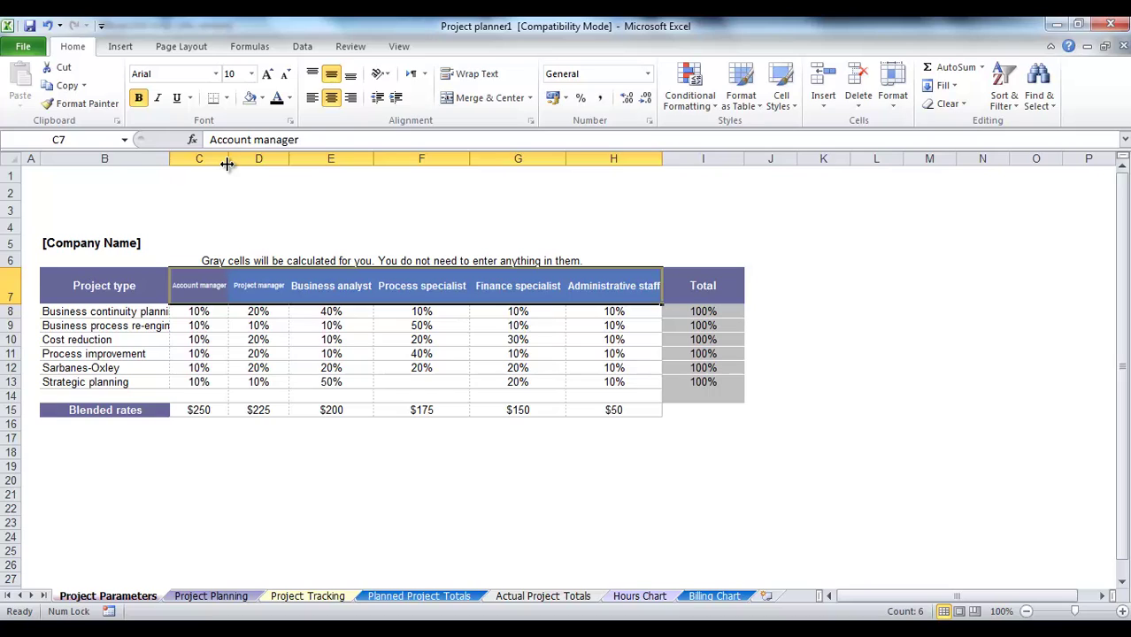